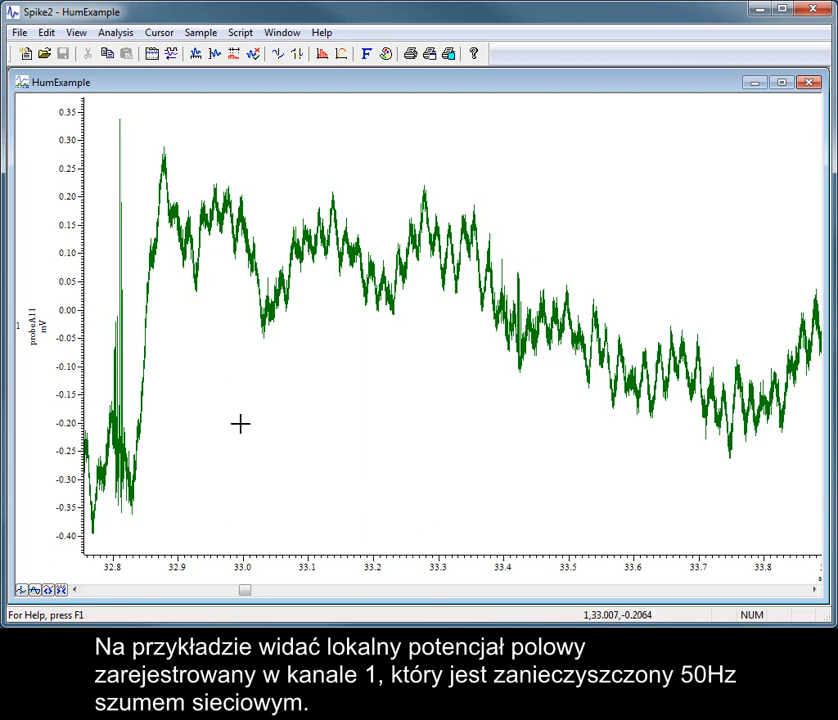
Compute a power spectrum of channel 1 probeA11 with FFT size 32768 and a Hanning window, processing all data from 0.0 to 150 seconds
{"action": "left_click", "coordinate": [19, 326]}
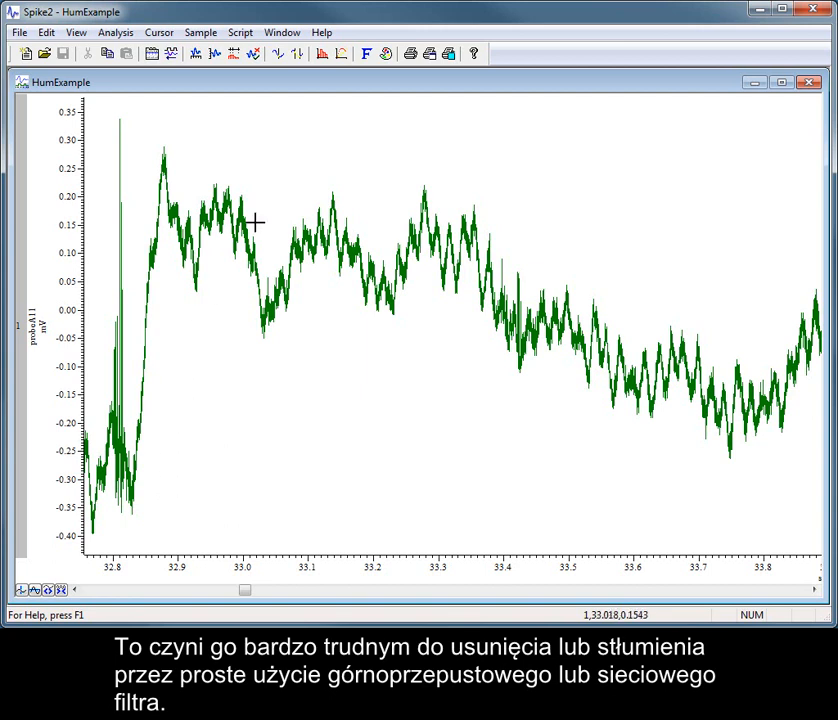
{"action": "left_click", "coordinate": [323, 54]}
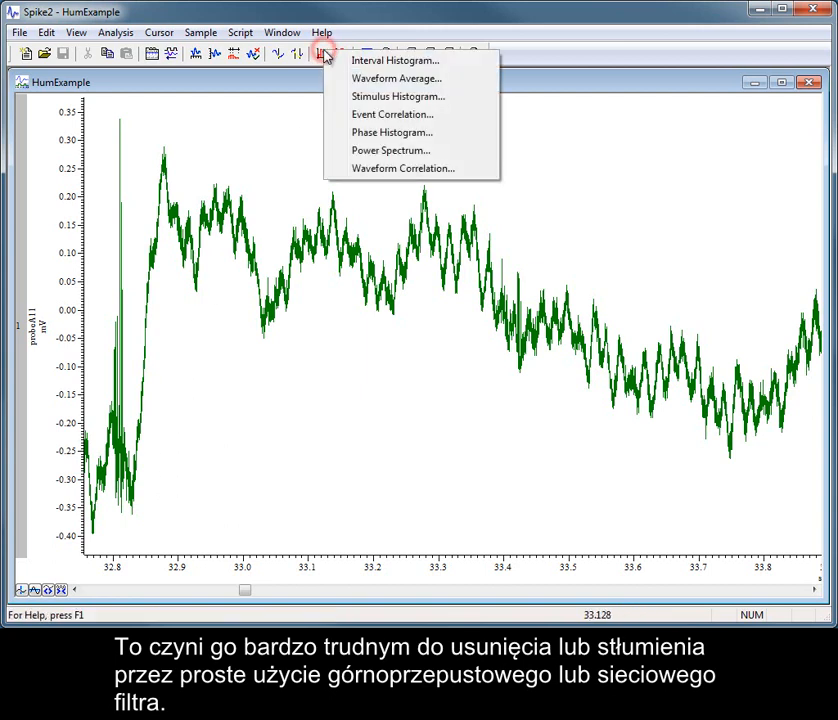
{"action": "left_click", "coordinate": [367, 150]}
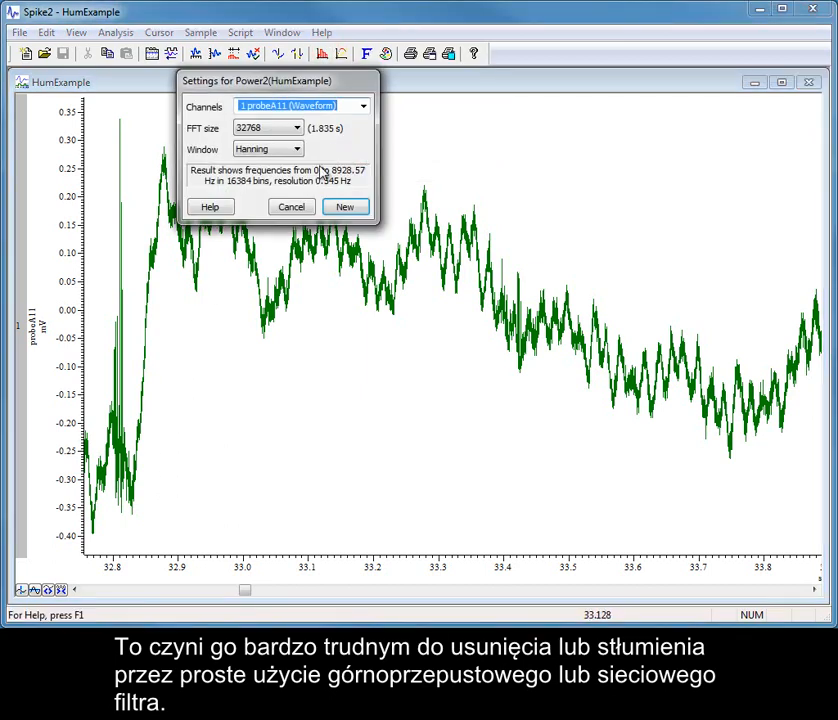
{"action": "left_click", "coordinate": [340, 210]}
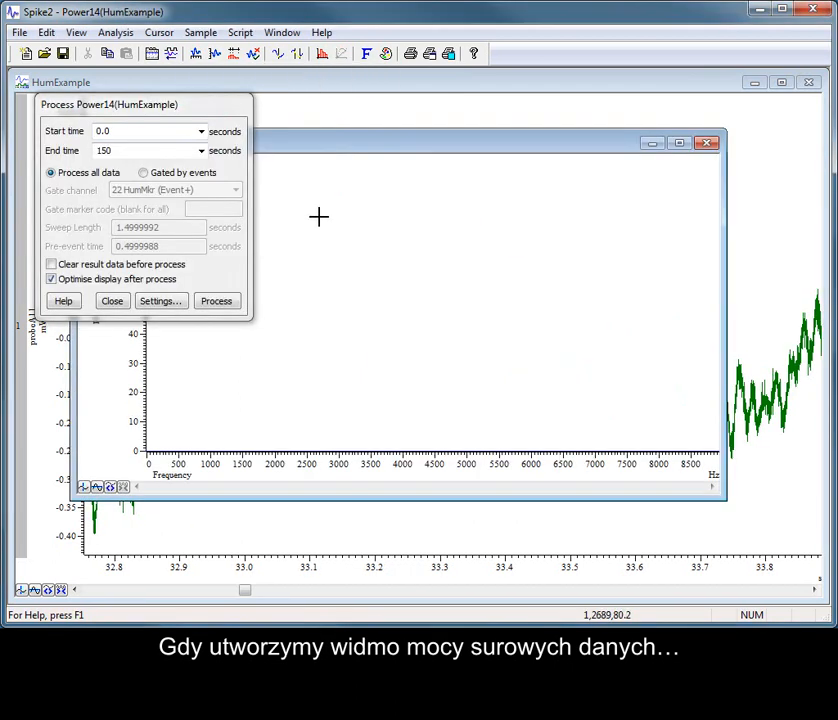
{"action": "left_click", "coordinate": [212, 303]}
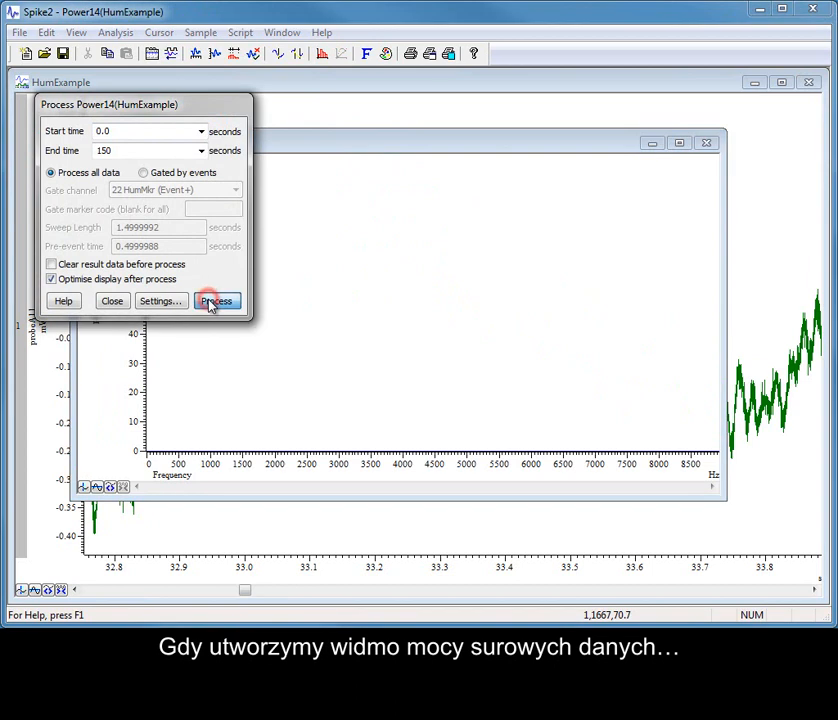
{"action": "left_click", "coordinate": [114, 302]}
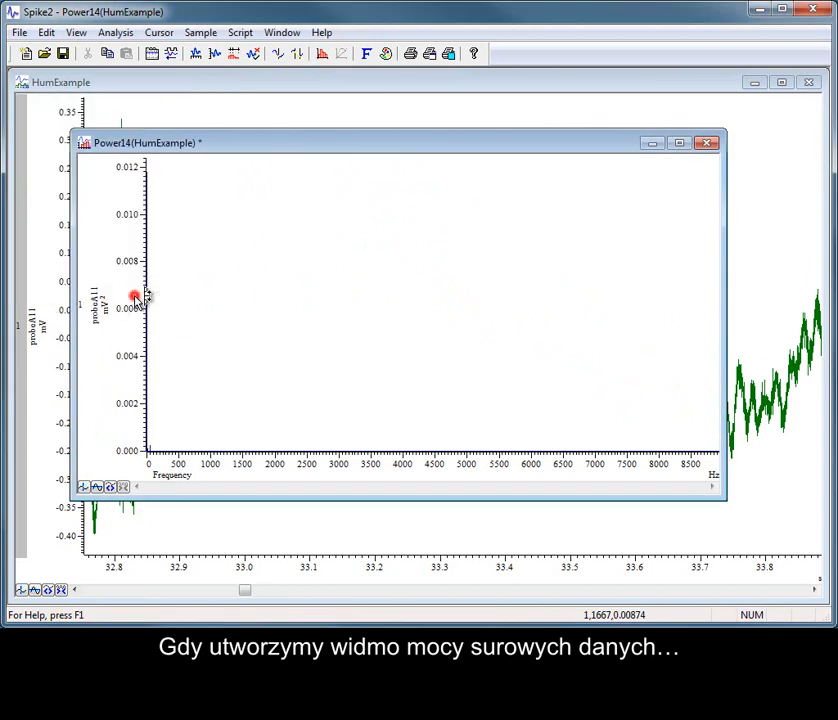
Make the power spectrum's Y axis logarithmic with an optimised range, and enlarge the frequency region up to about 1150 Hz
{"action": "double_click", "coordinate": [140, 297]}
{"action": "left_click", "coordinate": [188, 350]}
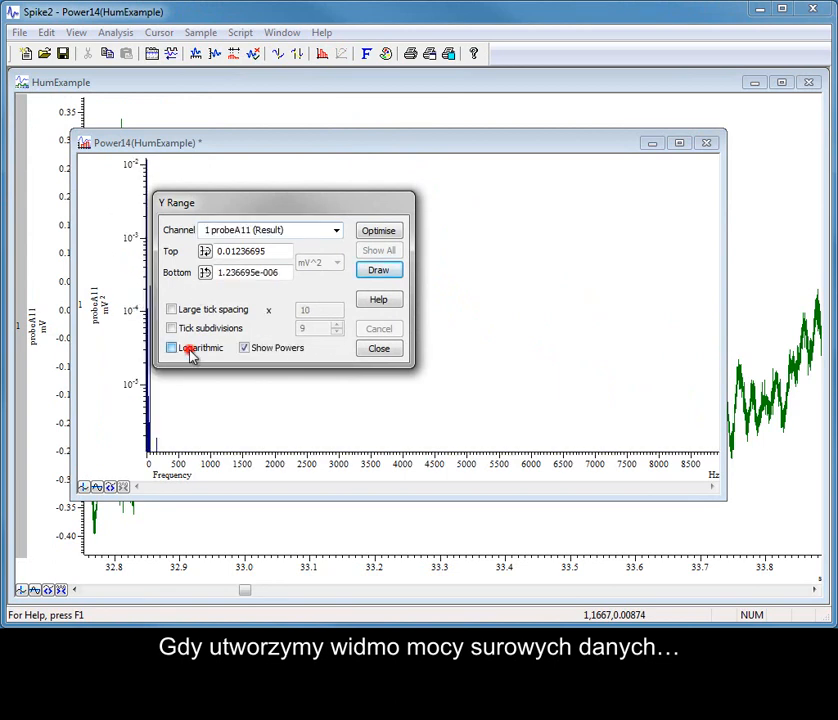
{"action": "left_click", "coordinate": [377, 231]}
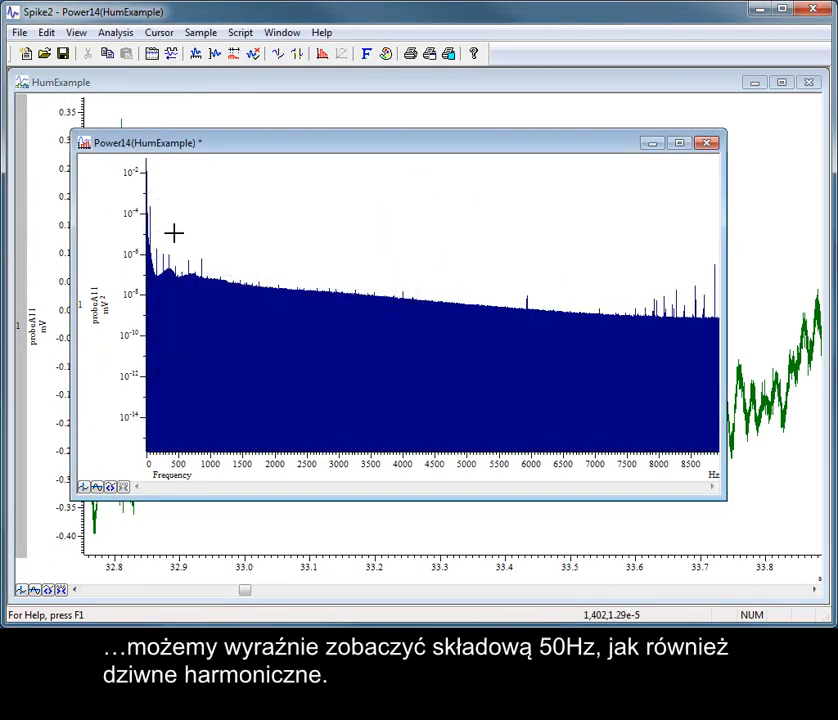
{"action": "left_click_drag", "start_coordinate": [149, 197], "coordinate": [221, 284]}
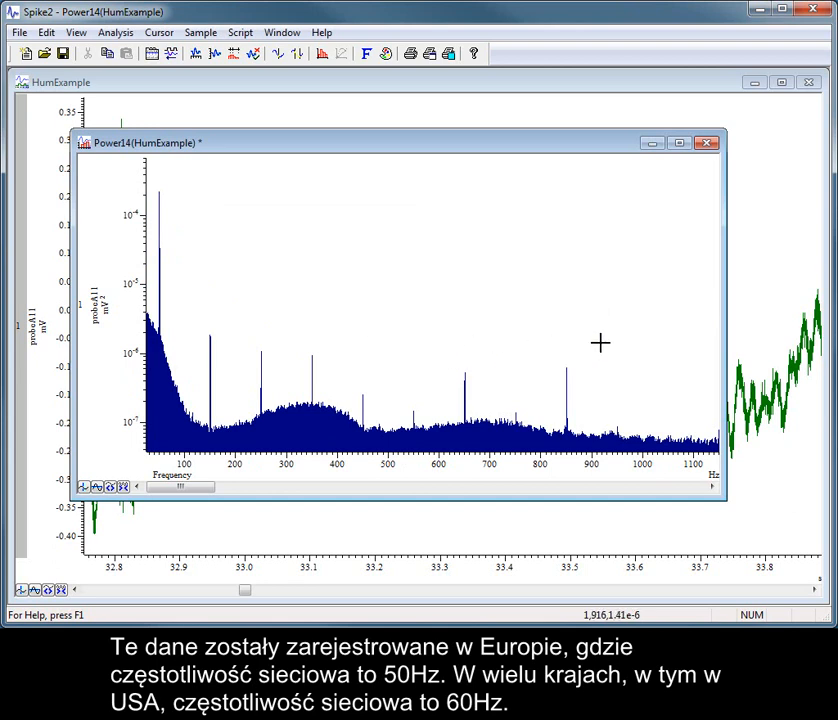
Close the power spectrum result window and return to the HumExample recording
{"action": "left_click", "coordinate": [706, 143]}
{"action": "left_click", "coordinate": [432, 362]}
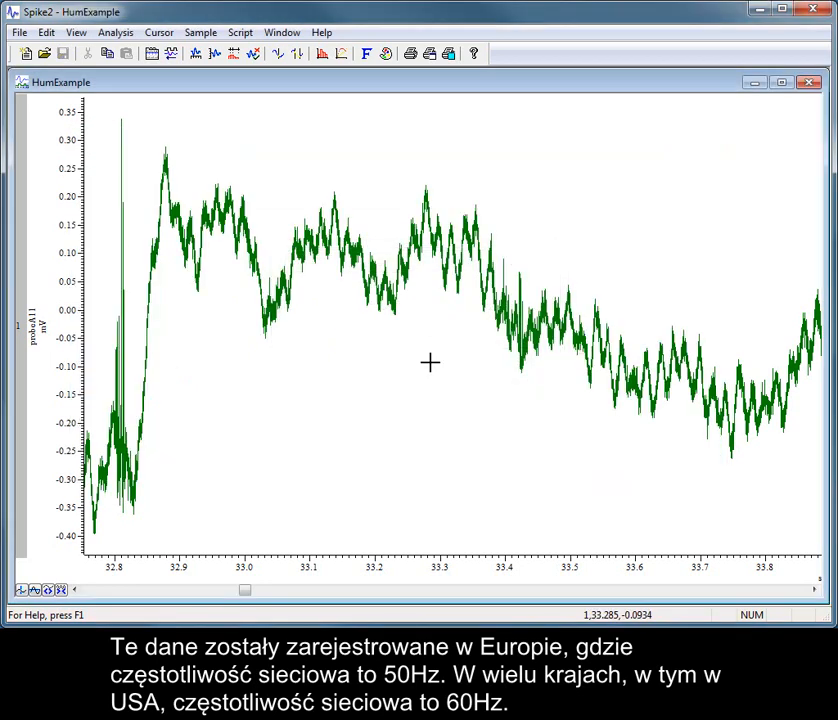
{"action": "left_click", "coordinate": [424, 325]}
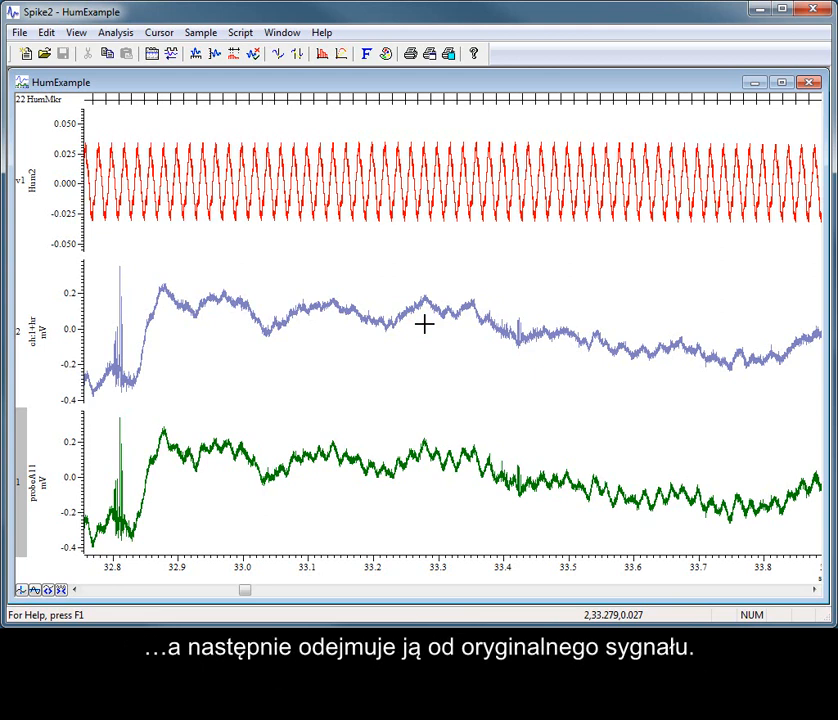
Compare the cleaned signal in channel 2, the subtracted hum in channel v1 and the hum marker events in channel 22
{"action": "left_click", "coordinate": [20, 338]}
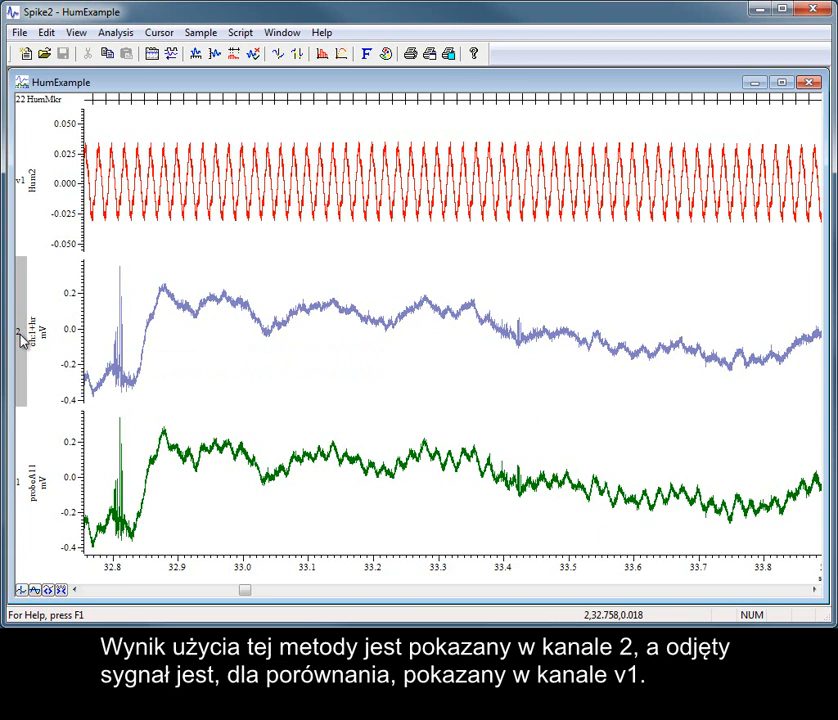
{"action": "left_click", "coordinate": [22, 190]}
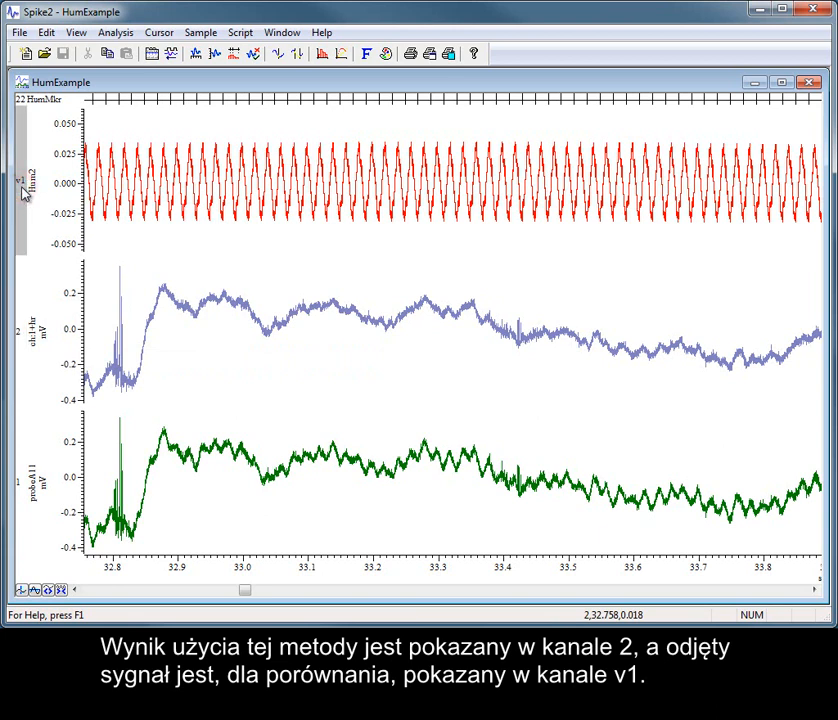
{"action": "left_click", "coordinate": [20, 338]}
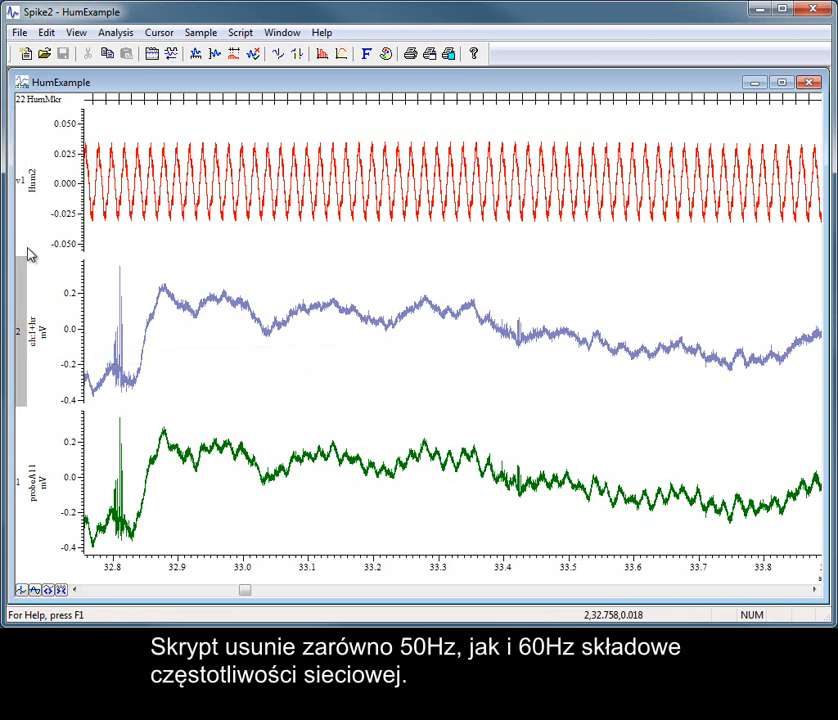
{"action": "left_click", "coordinate": [22, 190]}
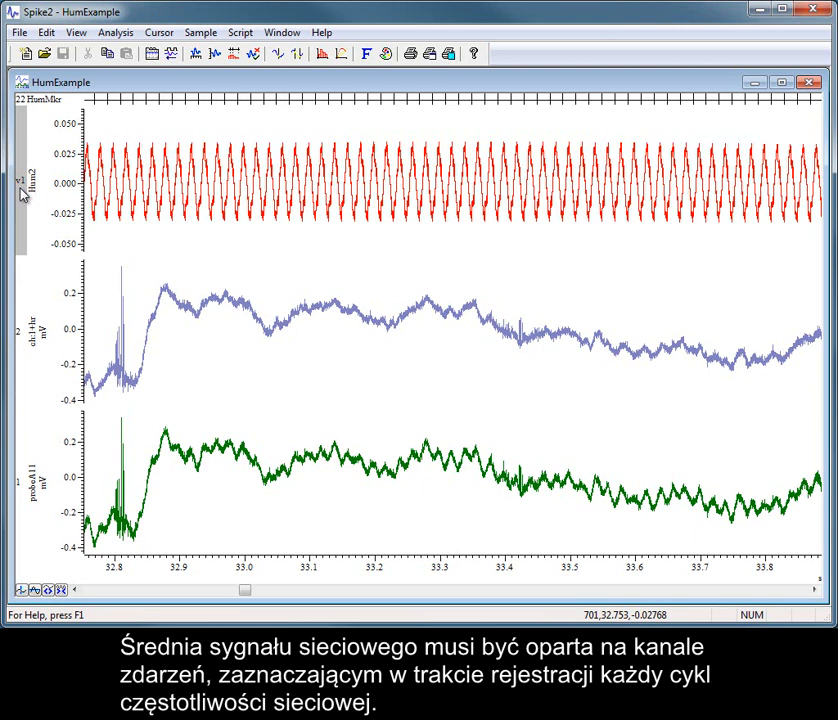
{"action": "left_click", "coordinate": [22, 101]}
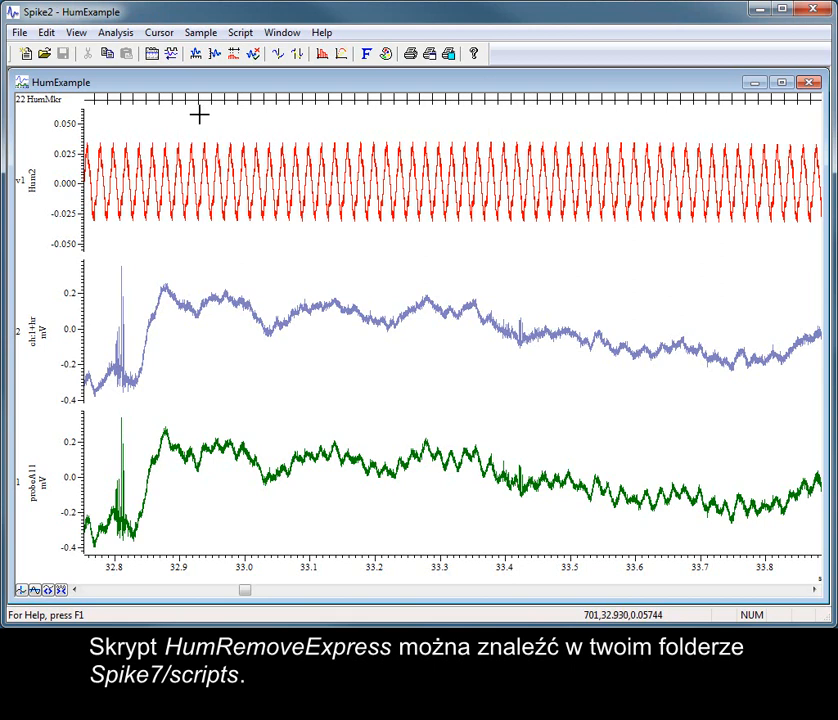
Close HumExample, run the HumRemoveExpress script from the Spike7 scripts folder and agree to add it to the Script Bar
{"action": "left_click", "coordinate": [808, 83]}
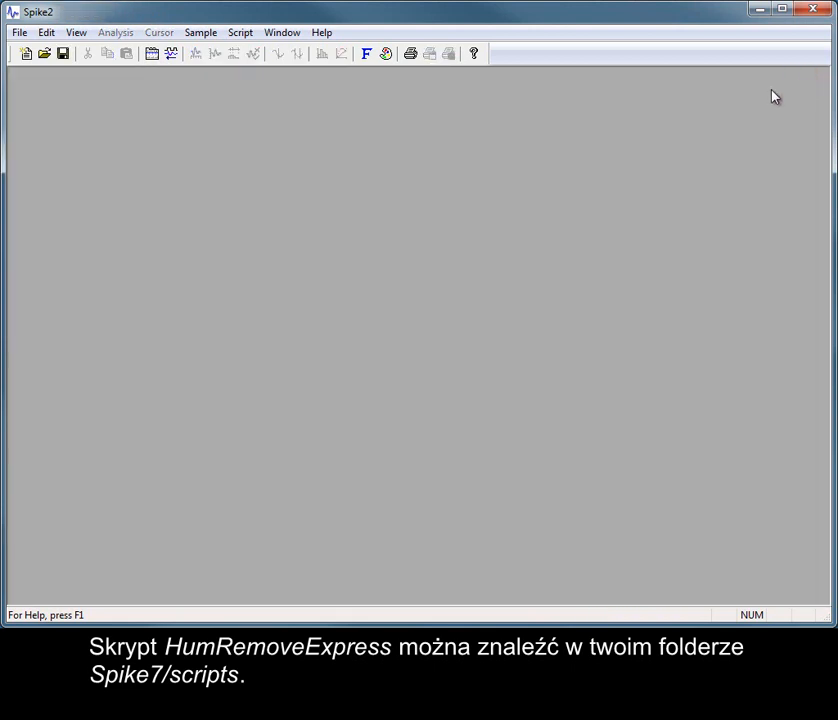
{"action": "left_click", "coordinate": [240, 33]}
{"action": "mouse_move", "coordinate": [370, 78]}
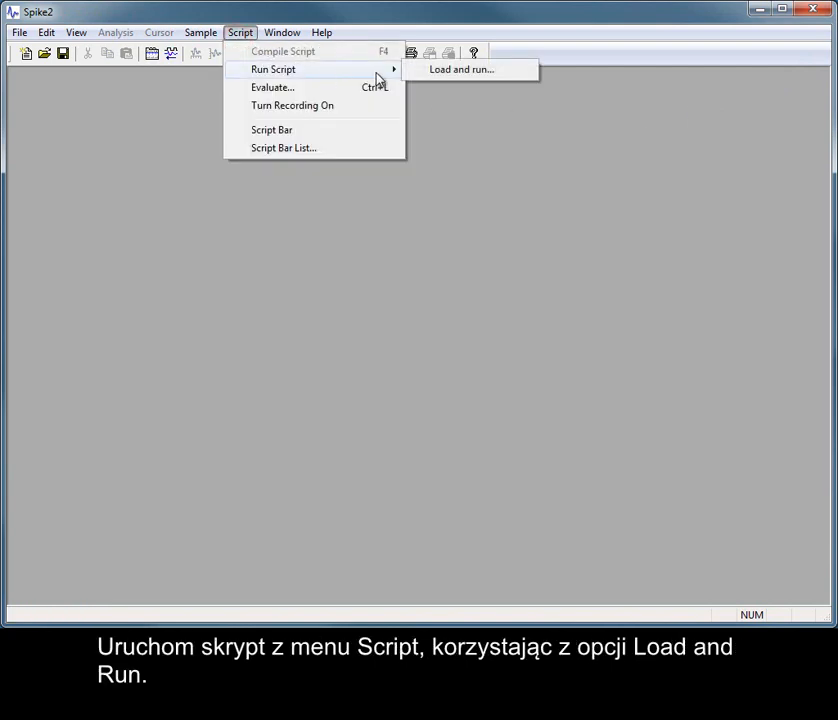
{"action": "left_click", "coordinate": [465, 70]}
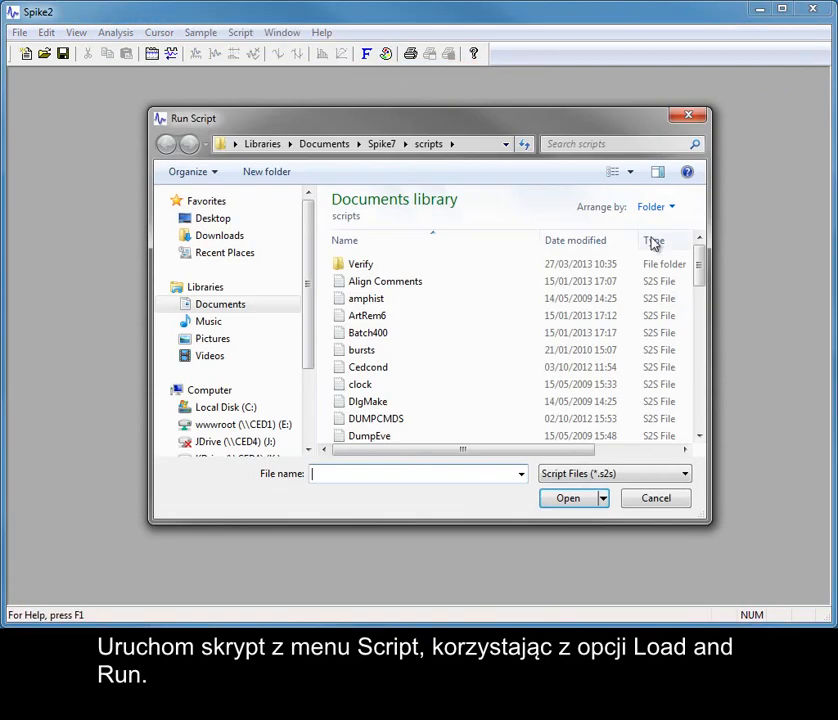
{"action": "left_click_drag", "start_coordinate": [701, 270], "coordinate": [700, 352]}
{"action": "left_click", "coordinate": [478, 263]}
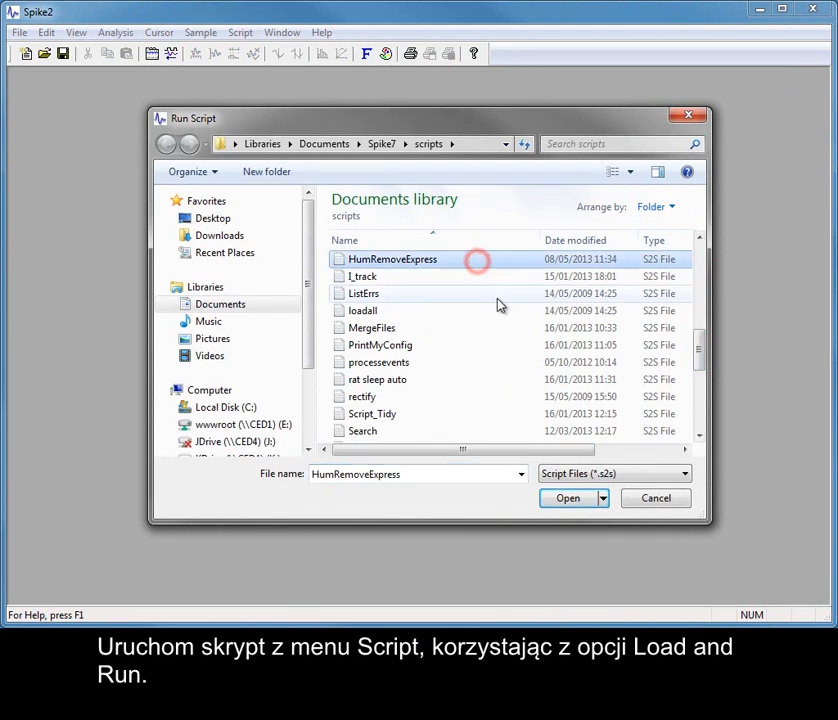
{"action": "left_click", "coordinate": [577, 498]}
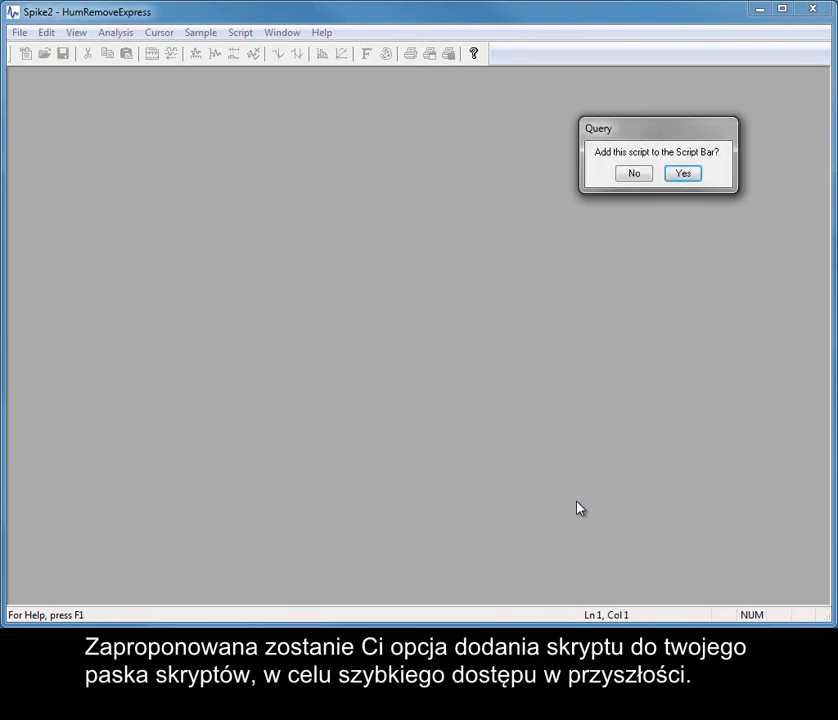
{"action": "left_click", "coordinate": [680, 175]}
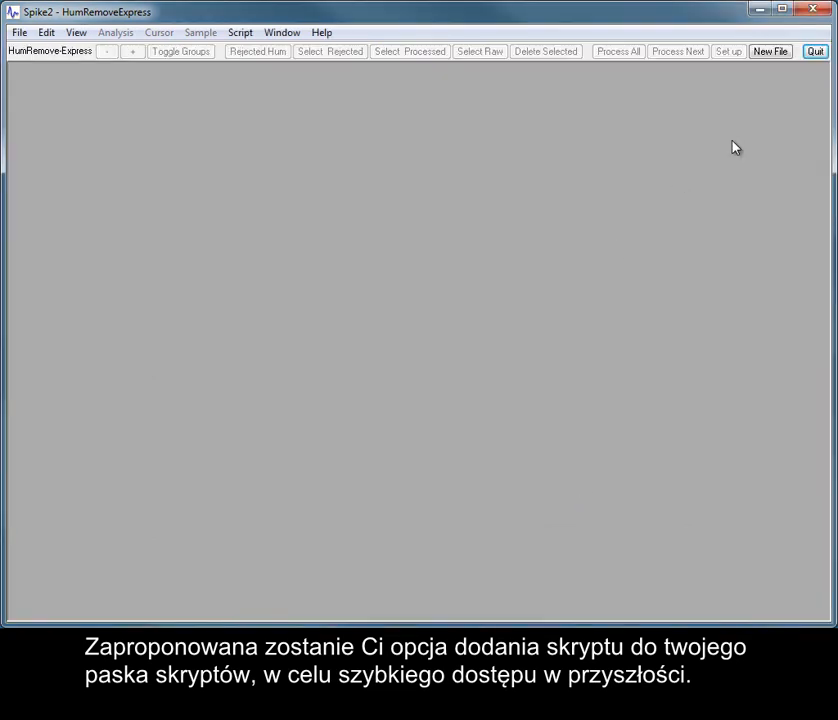
Open the HumRawData file from the Spike7 program folder as the script's new file for processing
{"action": "left_click", "coordinate": [772, 52]}
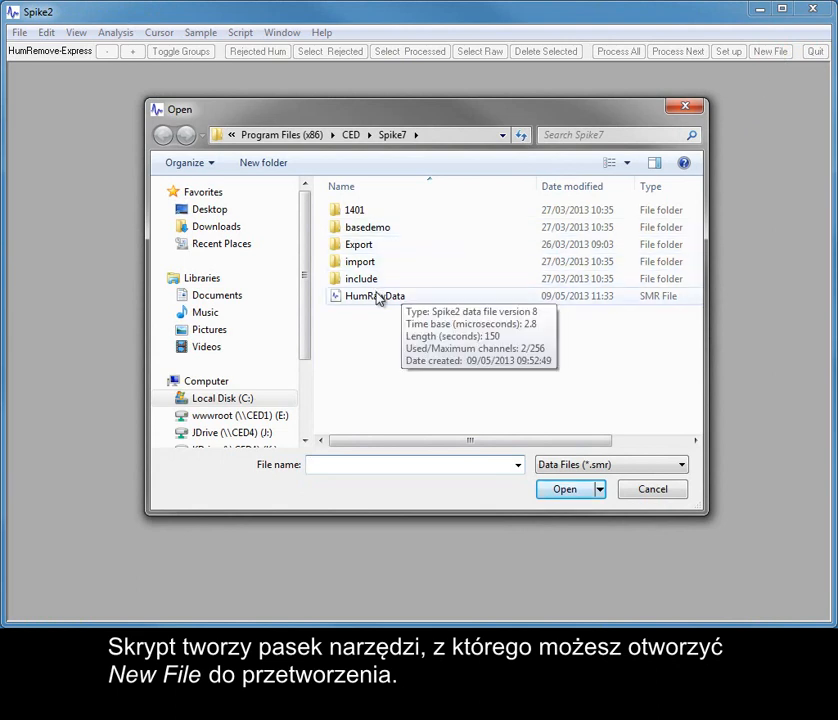
{"action": "left_click", "coordinate": [378, 297]}
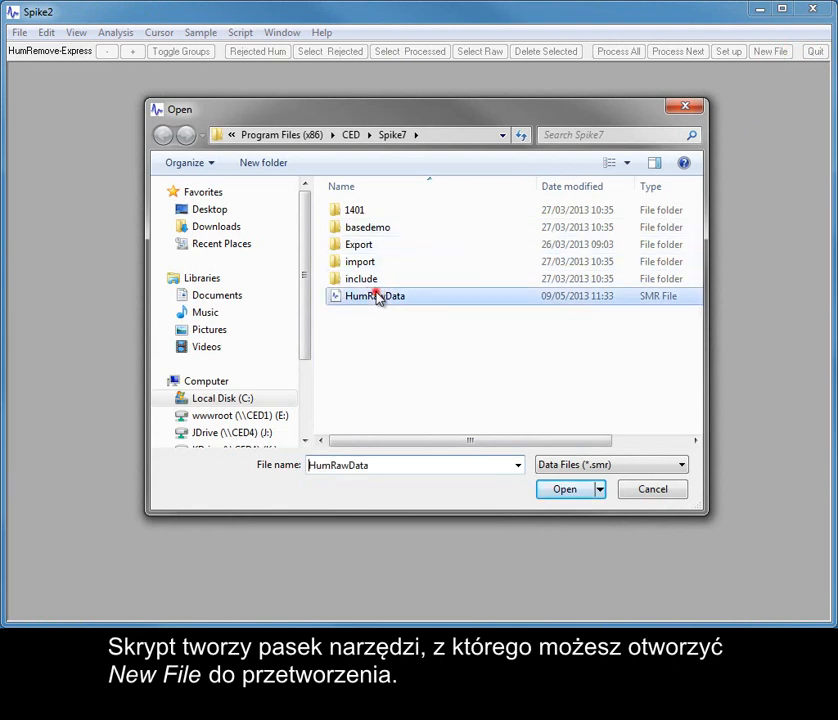
{"action": "left_click", "coordinate": [563, 490]}
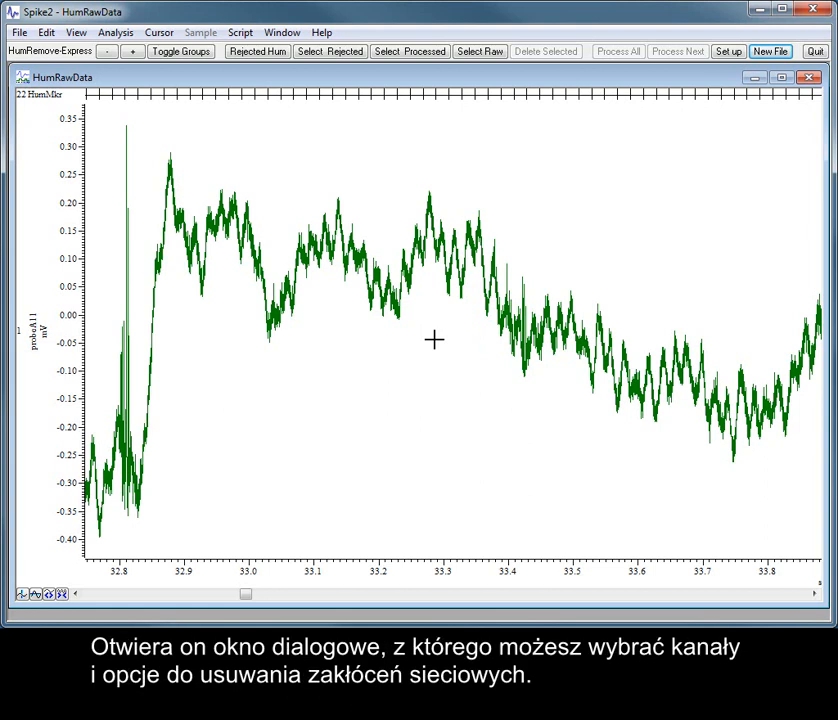
Open the hum cancellation setup and examine the choices for hum cycle marker, channels to clean up, start time and end time
{"action": "left_click", "coordinate": [729, 52]}
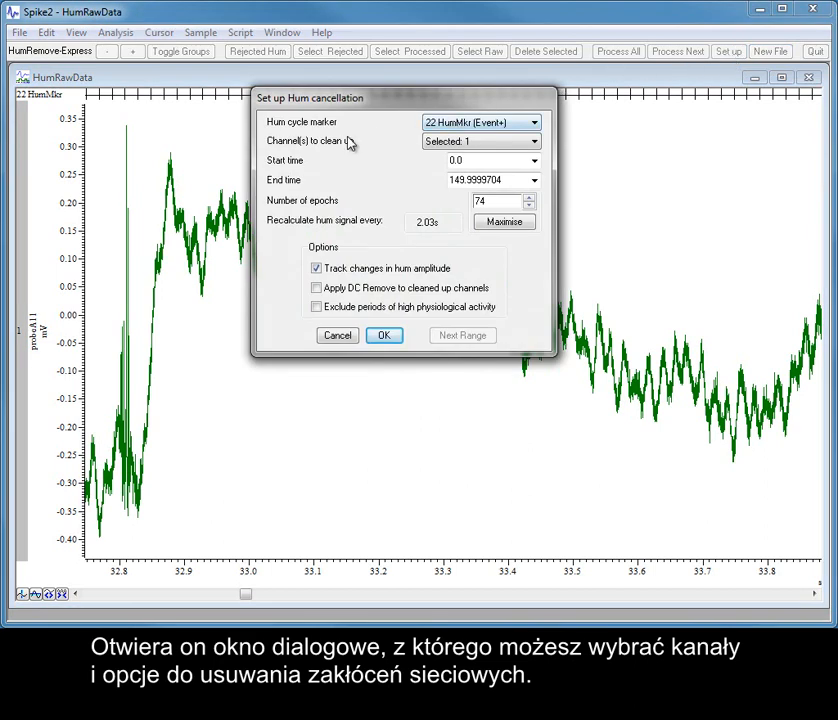
{"action": "left_click", "coordinate": [542, 124]}
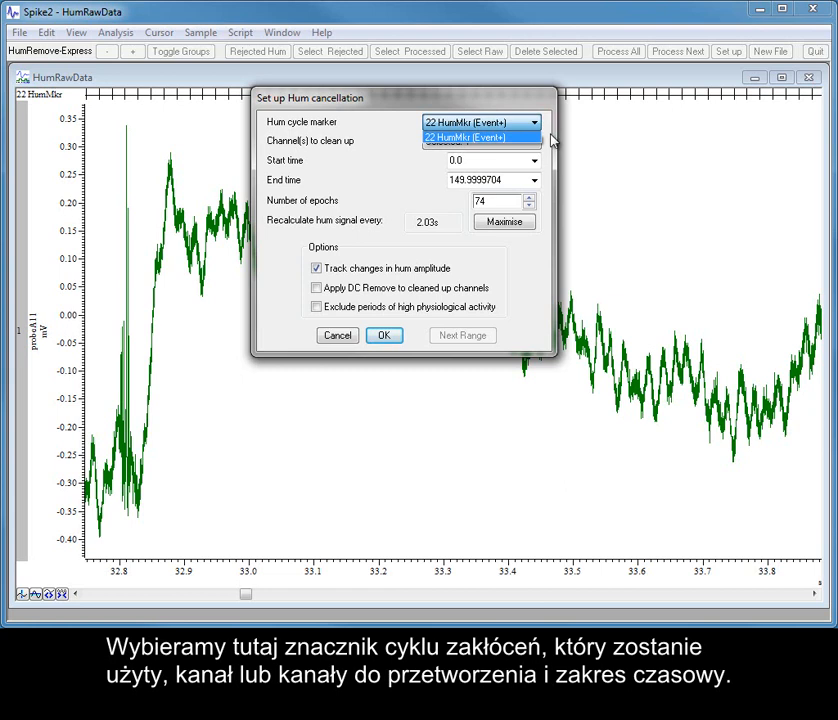
{"action": "left_click", "coordinate": [552, 142]}
{"action": "left_click", "coordinate": [535, 142]}
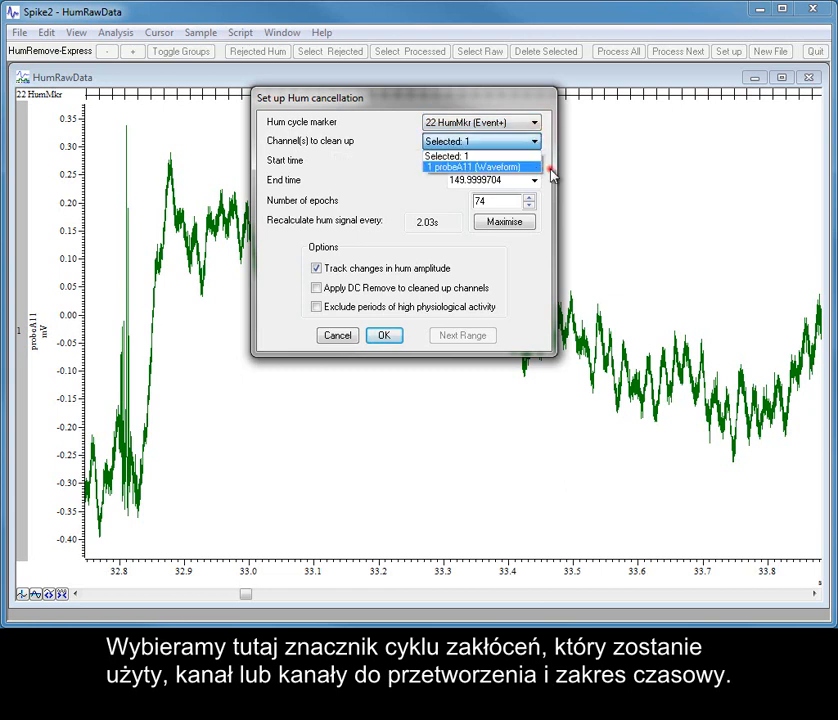
{"action": "left_click", "coordinate": [550, 174]}
{"action": "left_click", "coordinate": [535, 161]}
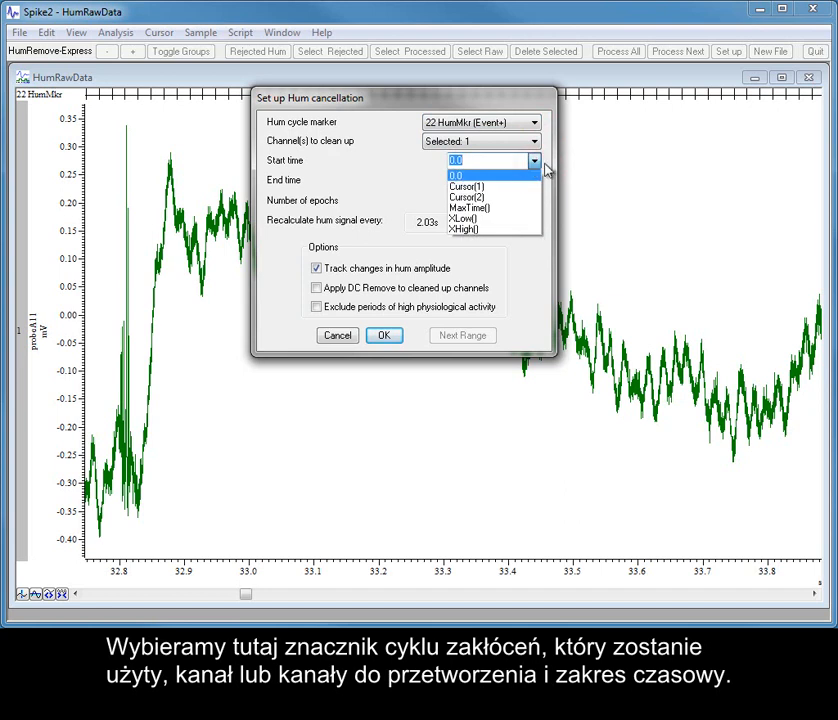
{"action": "left_click", "coordinate": [550, 166]}
{"action": "left_click", "coordinate": [536, 181]}
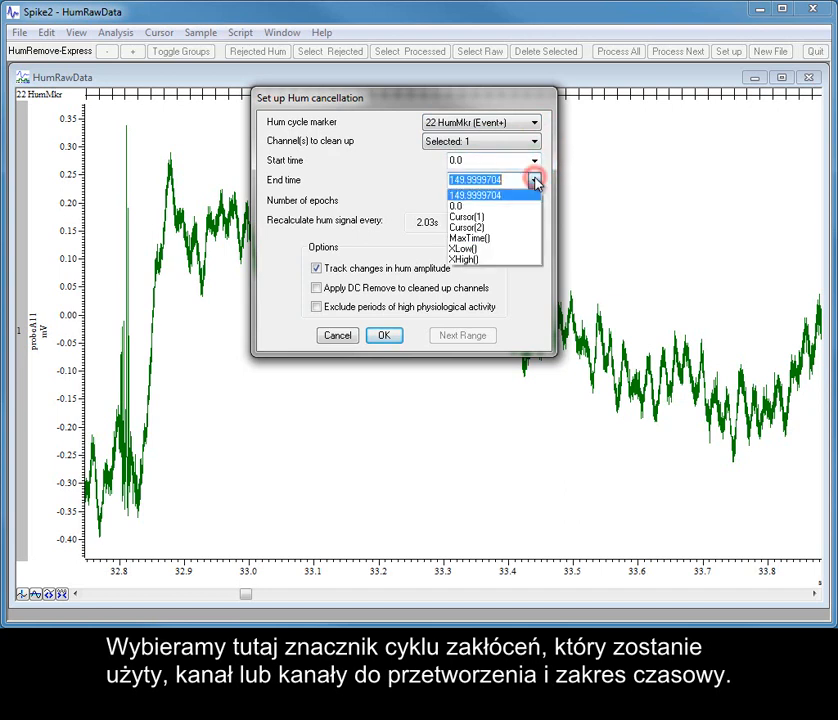
{"action": "left_click", "coordinate": [548, 184]}
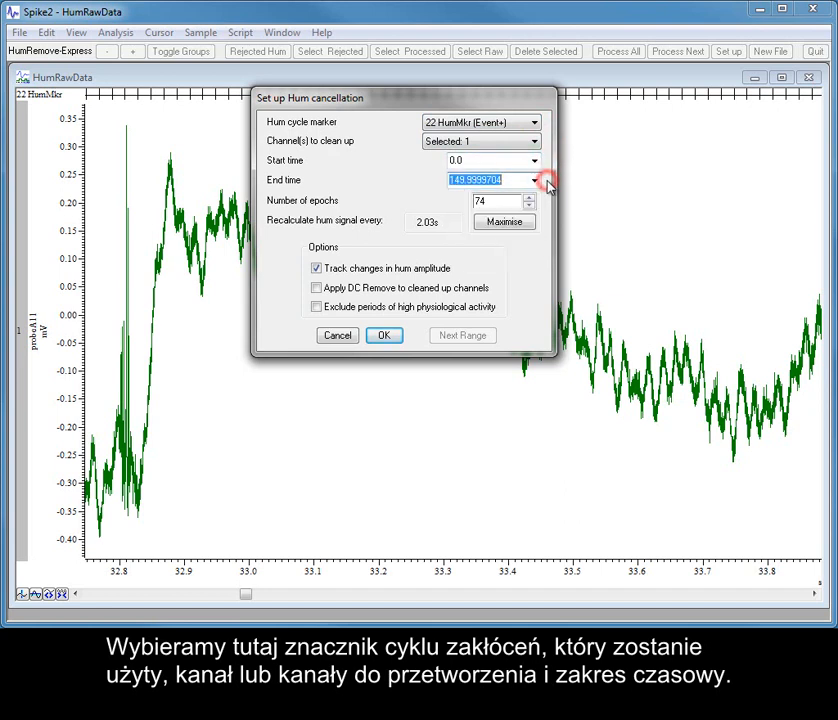
{"action": "left_click", "coordinate": [547, 183]}
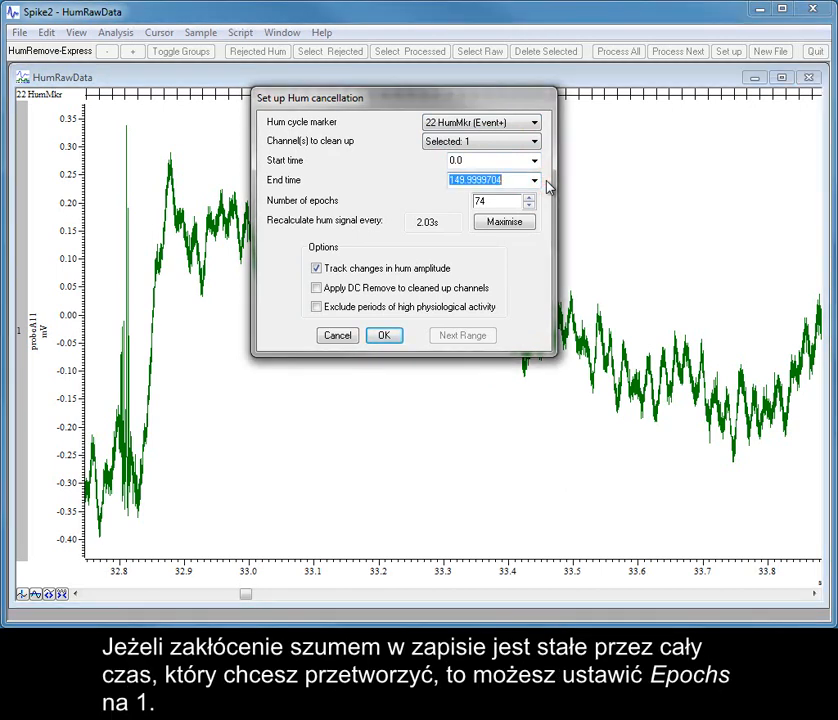
Set the number of epochs for hum cancellation to 1
{"action": "double_click", "coordinate": [484, 202]}
{"action": "type", "text": "1"}
{"action": "double_click", "coordinate": [517, 181]}
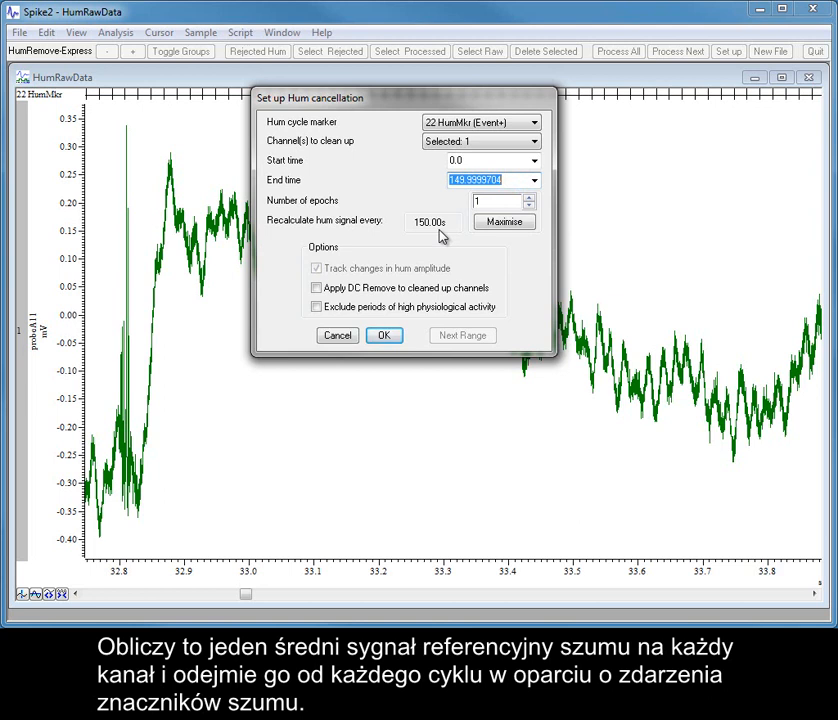
Set the number of epochs to the maximum available for the current time range
{"action": "left_click", "coordinate": [544, 223]}
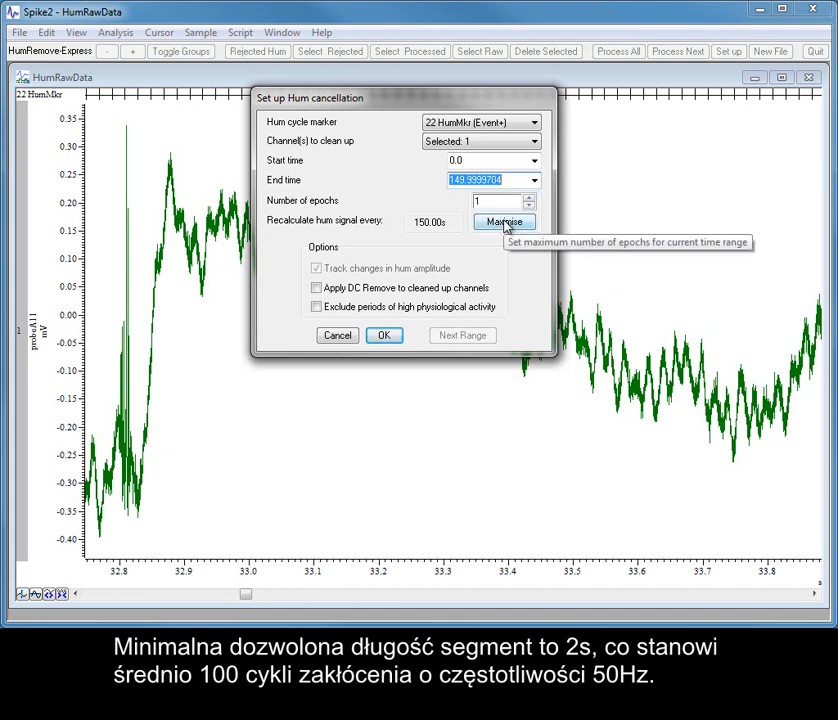
{"action": "left_click", "coordinate": [505, 224]}
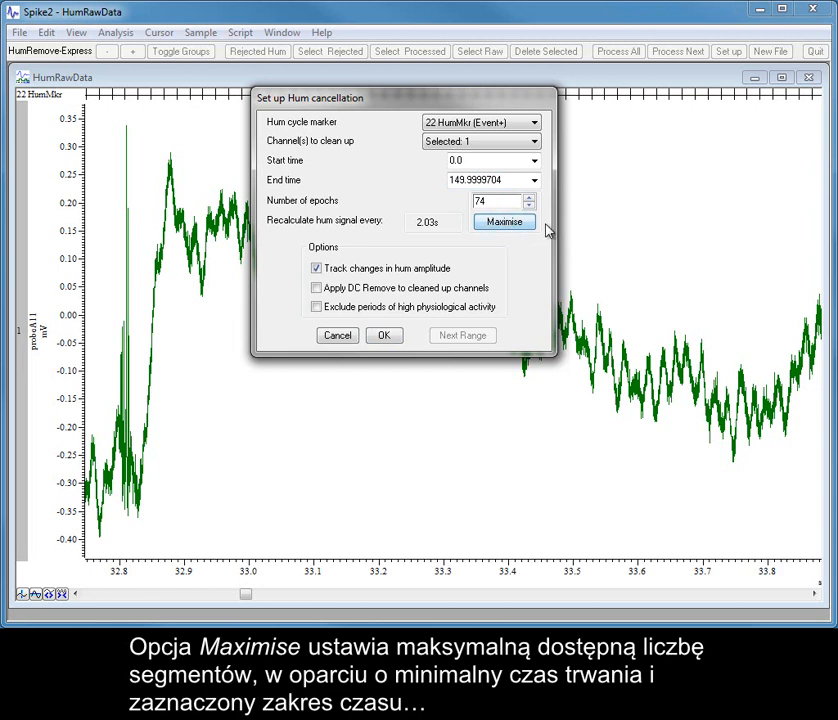
Accept the hum cancellation settings for channel 1 and process the next range to remove the hum
{"action": "left_click", "coordinate": [548, 224]}
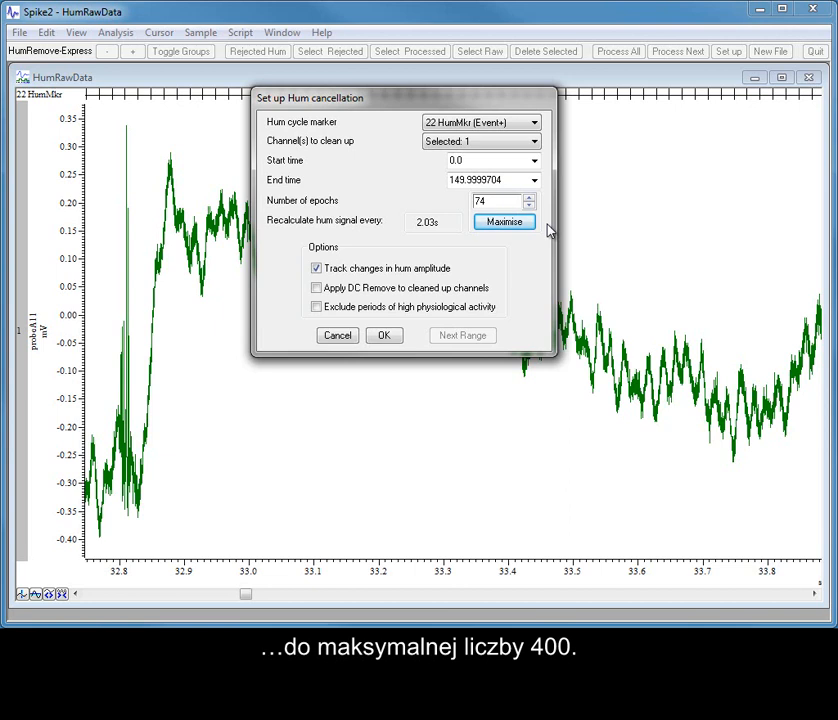
{"action": "left_click", "coordinate": [461, 274]}
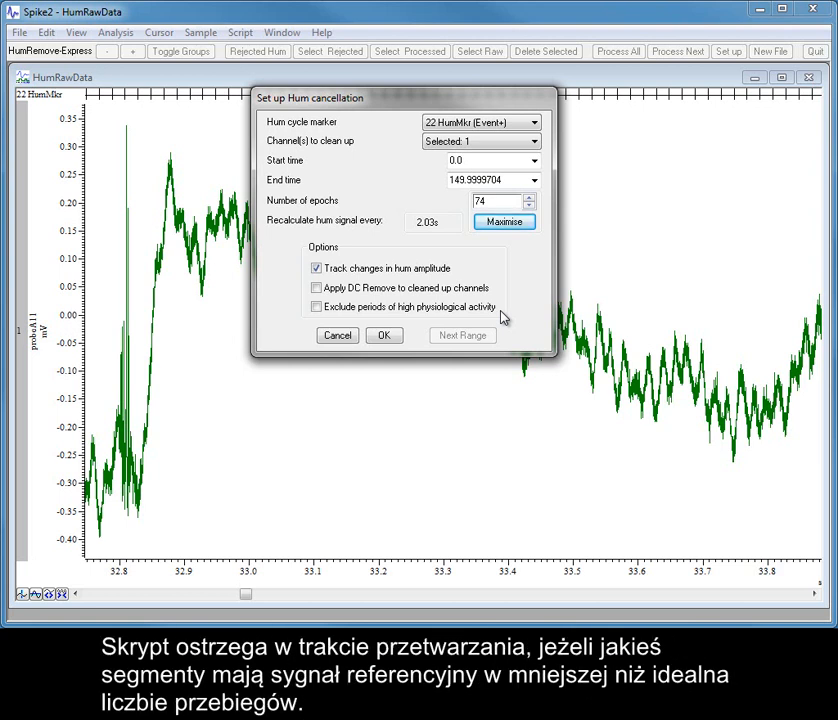
{"action": "left_click", "coordinate": [501, 306]}
{"action": "left_click", "coordinate": [383, 336]}
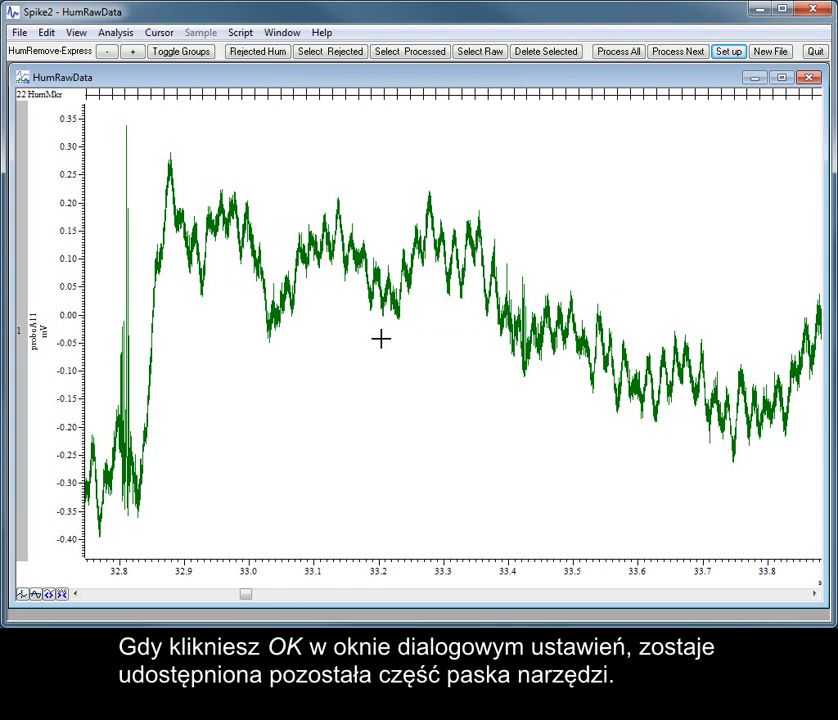
{"action": "left_click", "coordinate": [672, 55]}
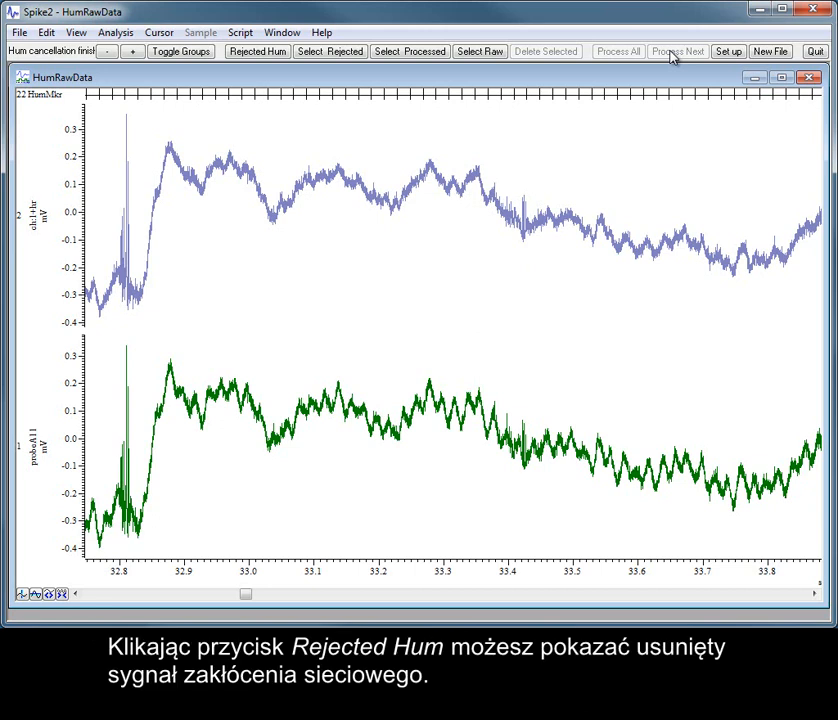
Show the rejected hum for processed channel 2, and select the rejected, processed and raw channels in turn
{"action": "left_click", "coordinate": [258, 52]}
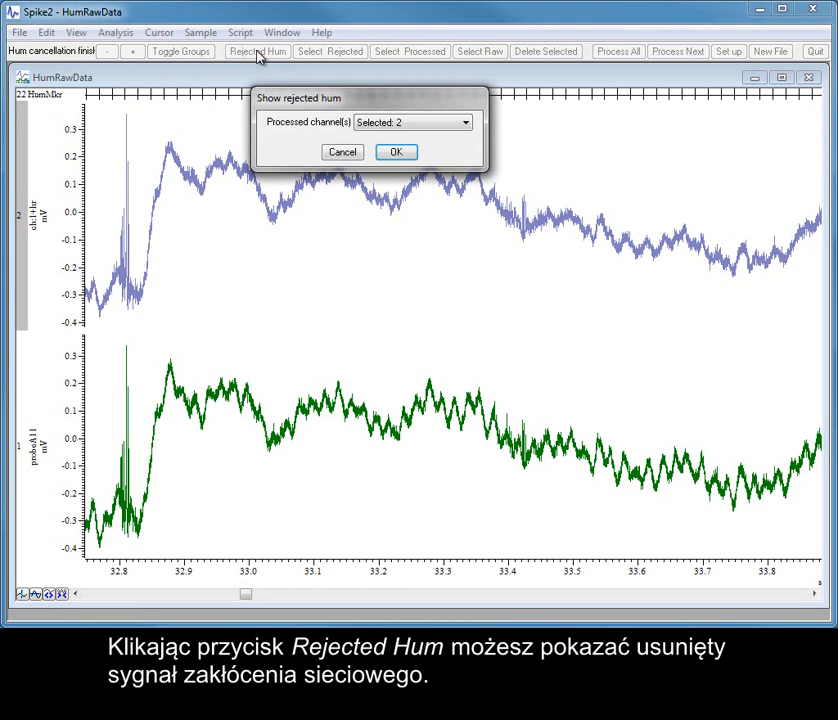
{"action": "left_click", "coordinate": [397, 152]}
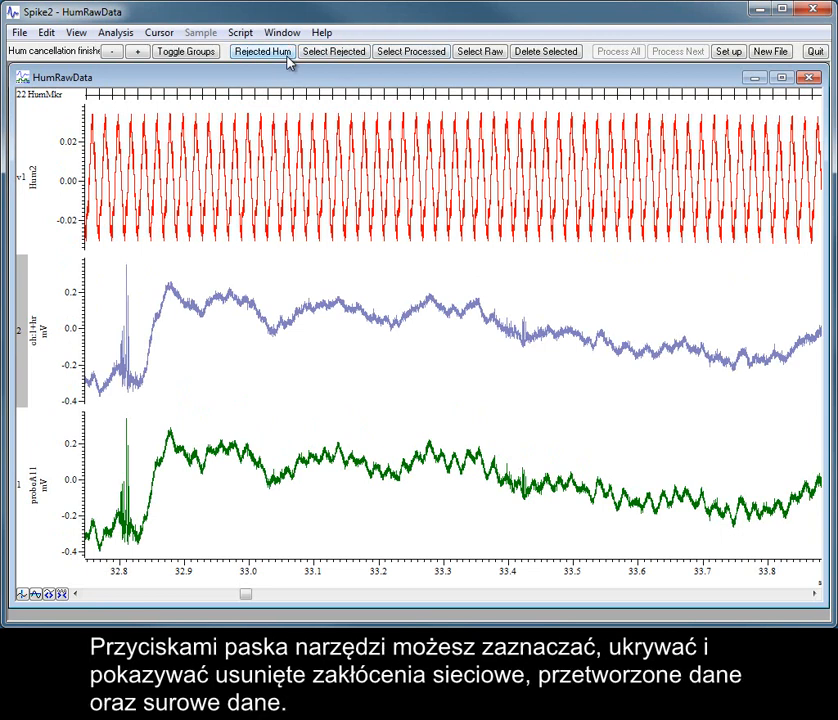
{"action": "left_click", "coordinate": [334, 51]}
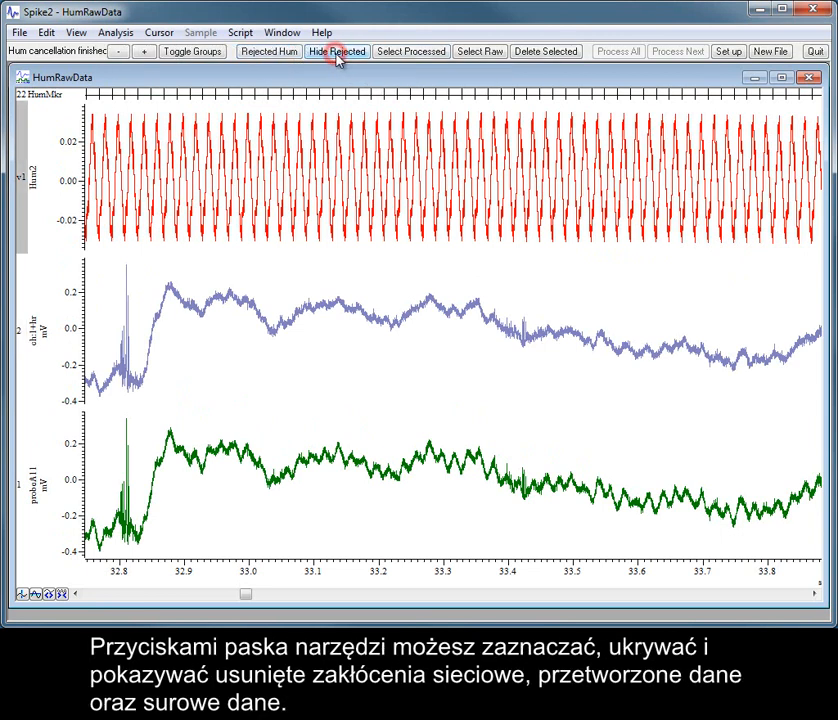
{"action": "left_click", "coordinate": [412, 53]}
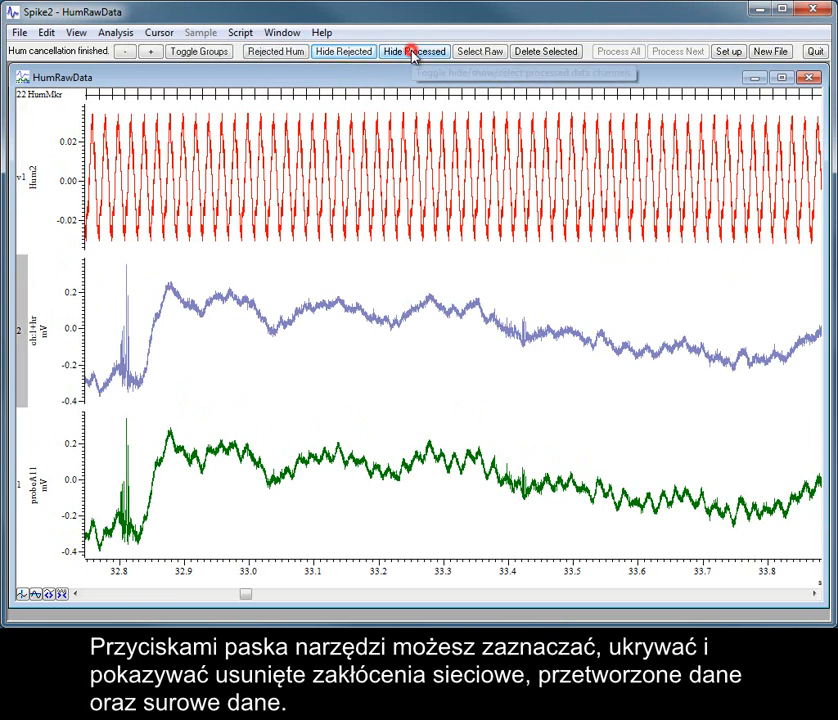
{"action": "left_click", "coordinate": [485, 55]}
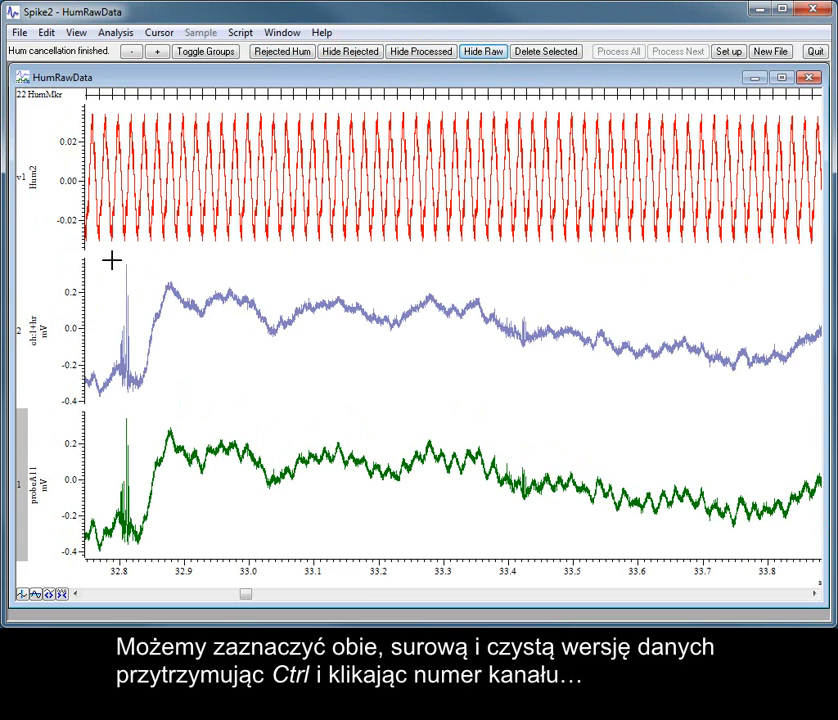
Create a power spectrum of channels 1 and 2 with FFT size 32768 and a Hanning window, processing all data from 0 to 150 seconds
{"action": "left_click", "coordinate": [25, 337], "text": "ctrl"}
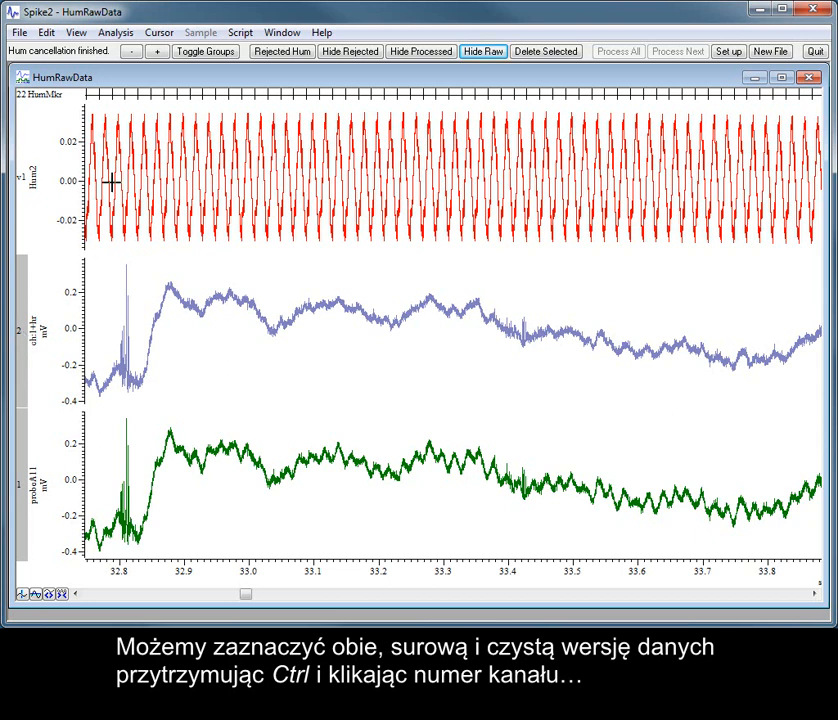
{"action": "left_click", "coordinate": [126, 36]}
{"action": "mouse_move", "coordinate": [165, 88]}
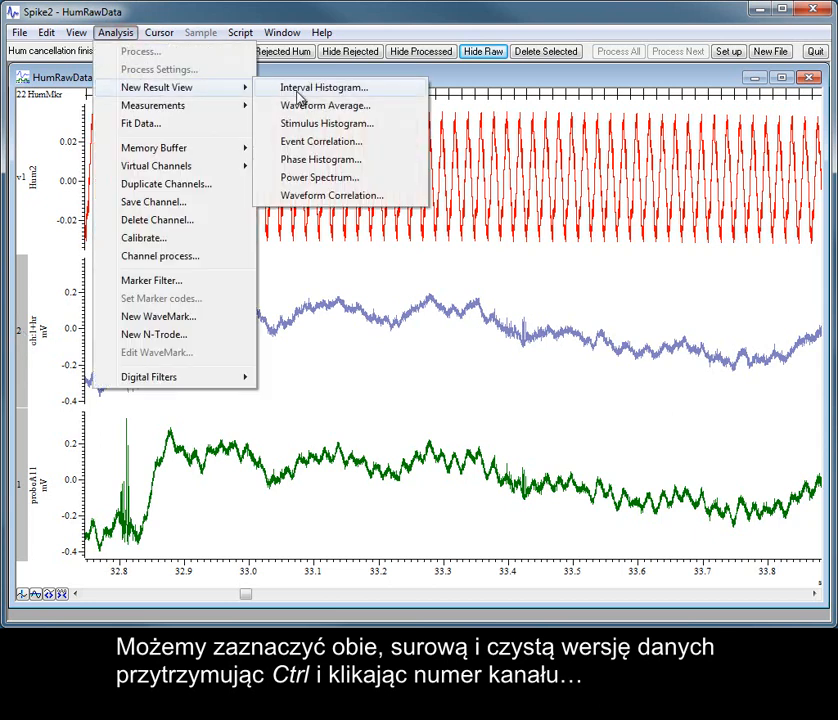
{"action": "left_click", "coordinate": [320, 178]}
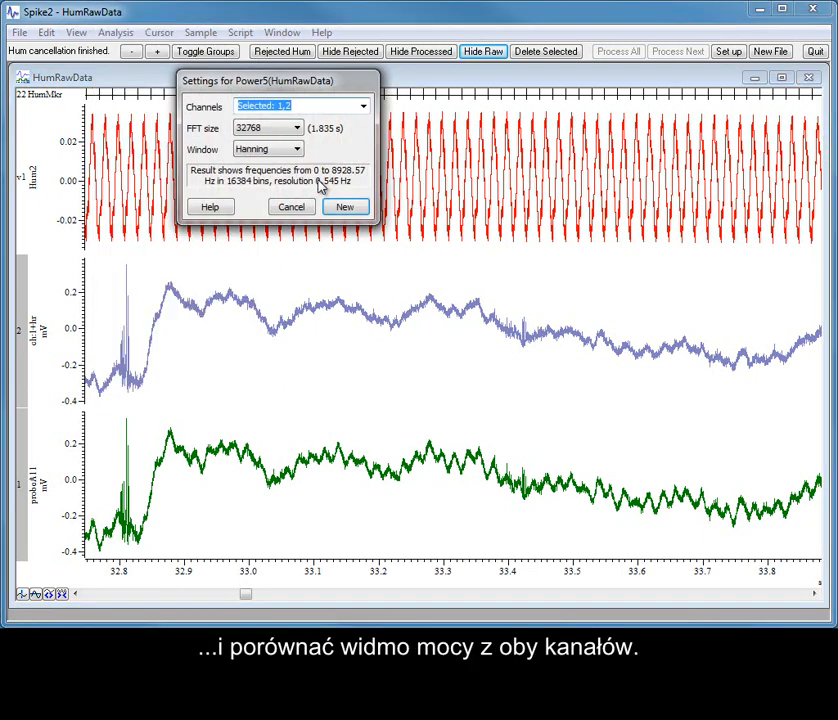
{"action": "left_click", "coordinate": [344, 208]}
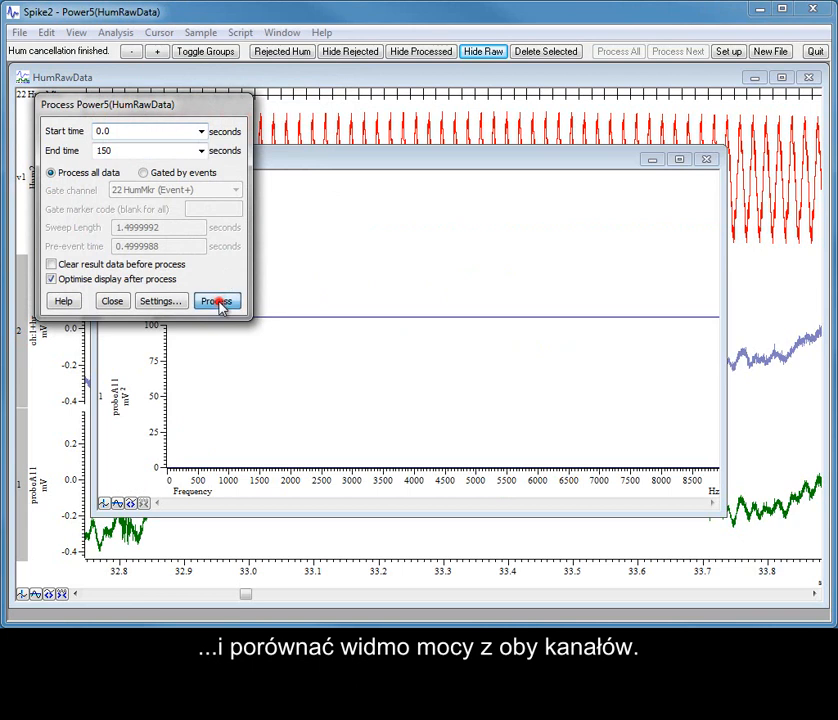
{"action": "left_click", "coordinate": [218, 303]}
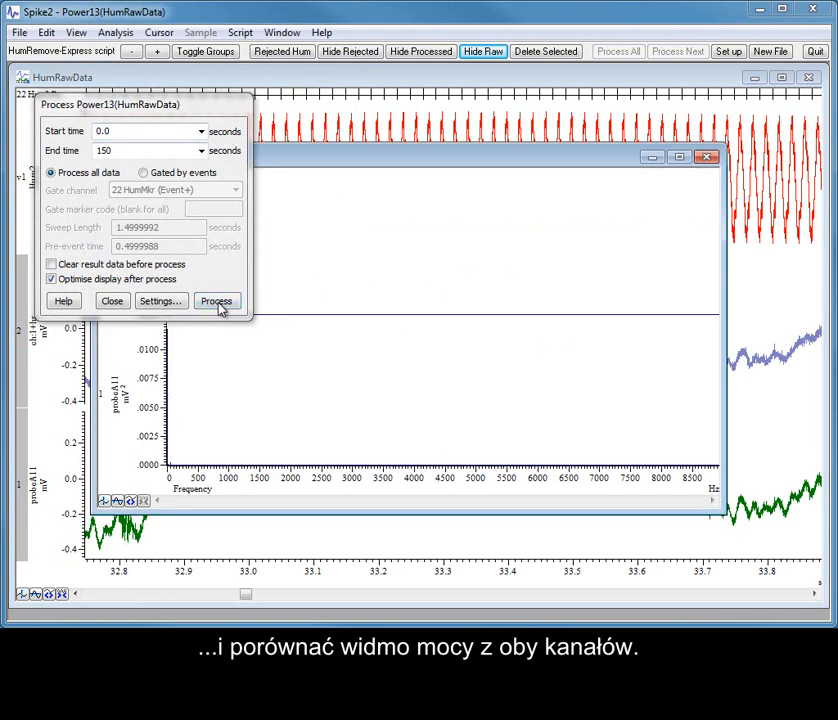
{"action": "left_click", "coordinate": [114, 303]}
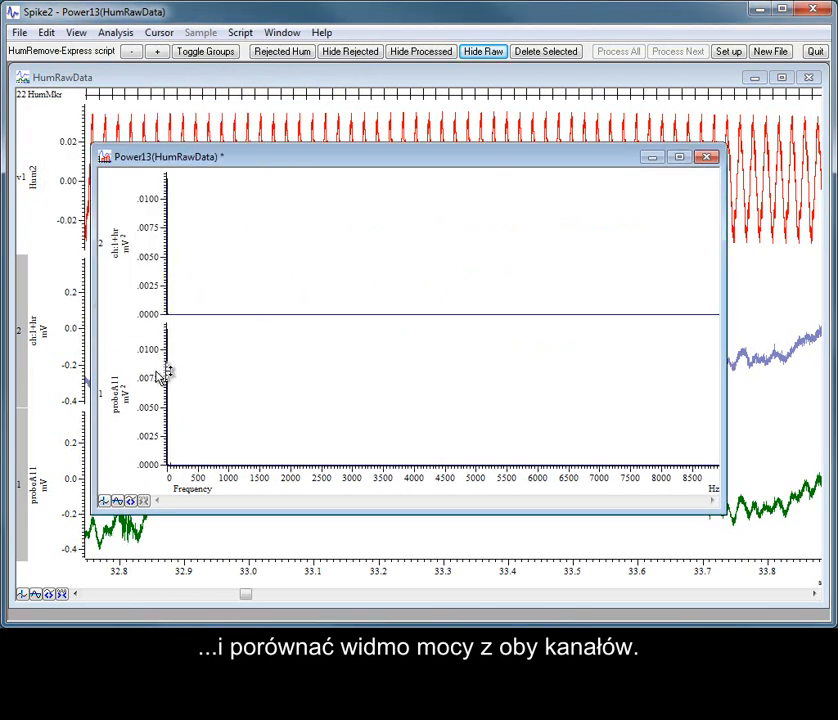
Make the Y axes of both power spectra logarithmic and optimise their ranges, for channel 1 and for channel 2
{"action": "double_click", "coordinate": [157, 368]}
{"action": "left_click", "coordinate": [204, 363]}
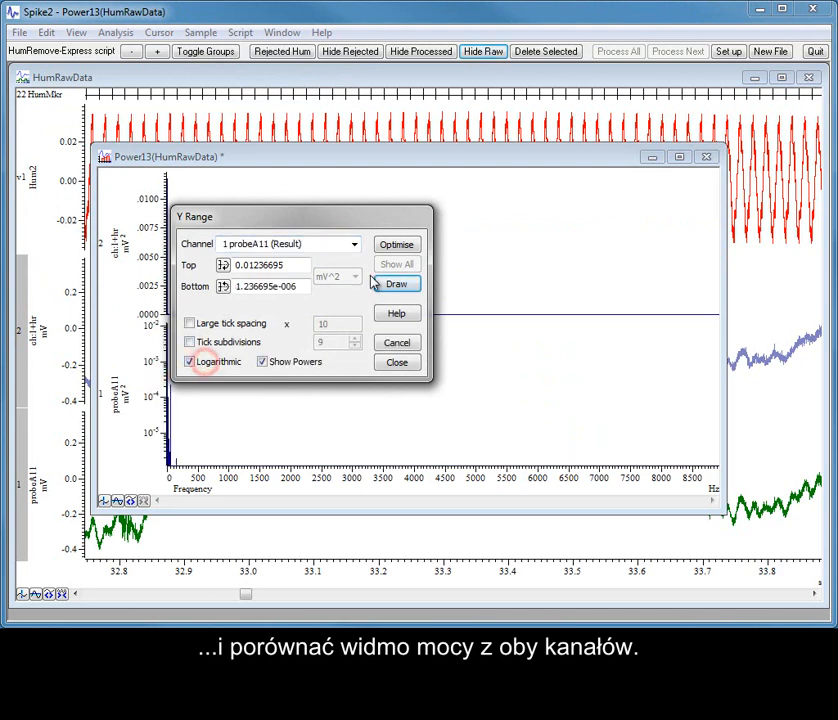
{"action": "left_click", "coordinate": [397, 245]}
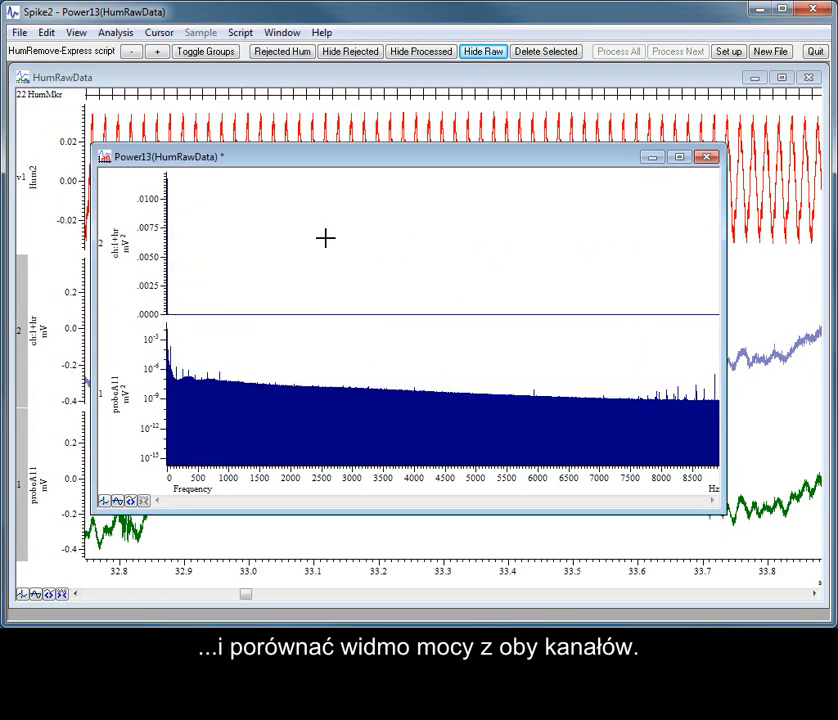
{"action": "double_click", "coordinate": [152, 230]}
{"action": "left_click", "coordinate": [230, 364]}
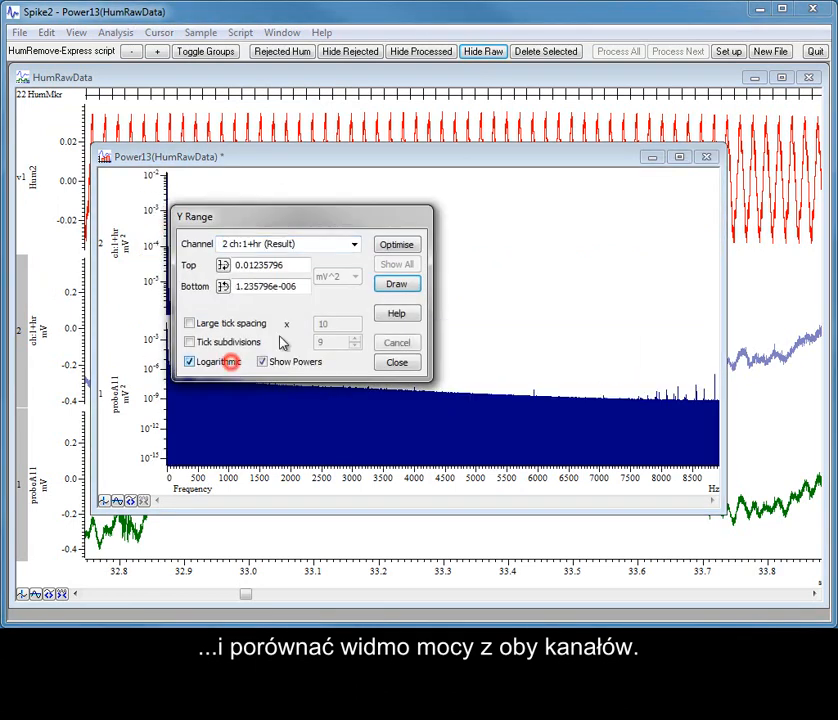
{"action": "left_click", "coordinate": [396, 246]}
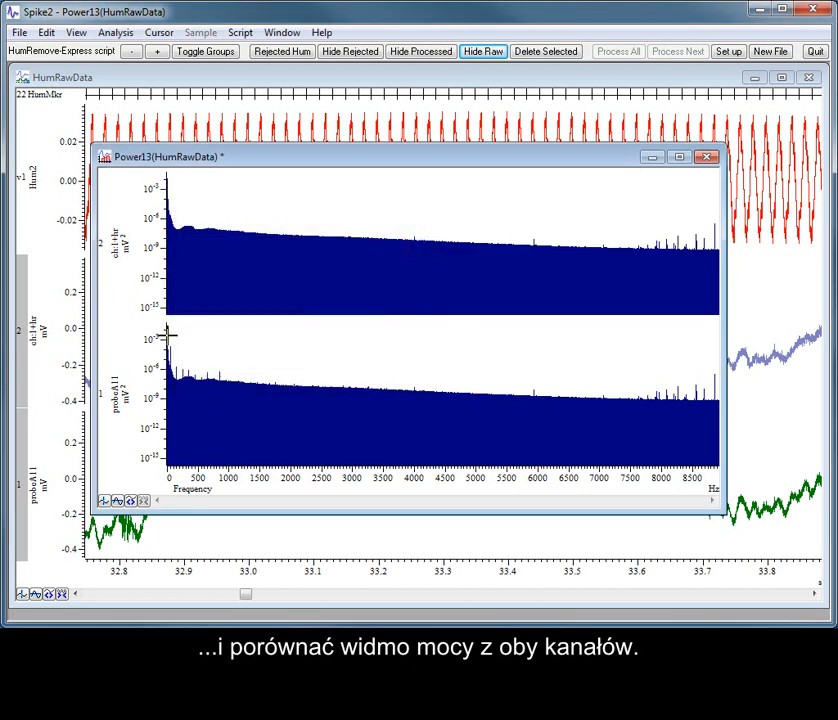
Zoom both spectra to frequencies below about 800 Hz to compare the hum components, and close the result view without saving
{"action": "left_click_drag", "start_coordinate": [167, 338], "coordinate": [254, 385]}
{"action": "left_click_drag", "start_coordinate": [168, 189], "coordinate": [484, 247]}
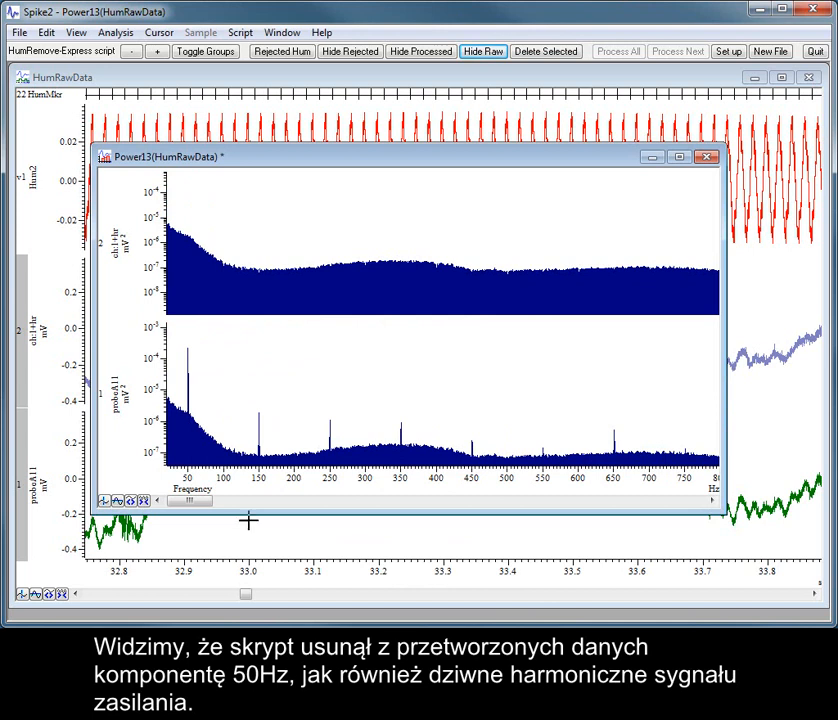
{"action": "left_click", "coordinate": [708, 158]}
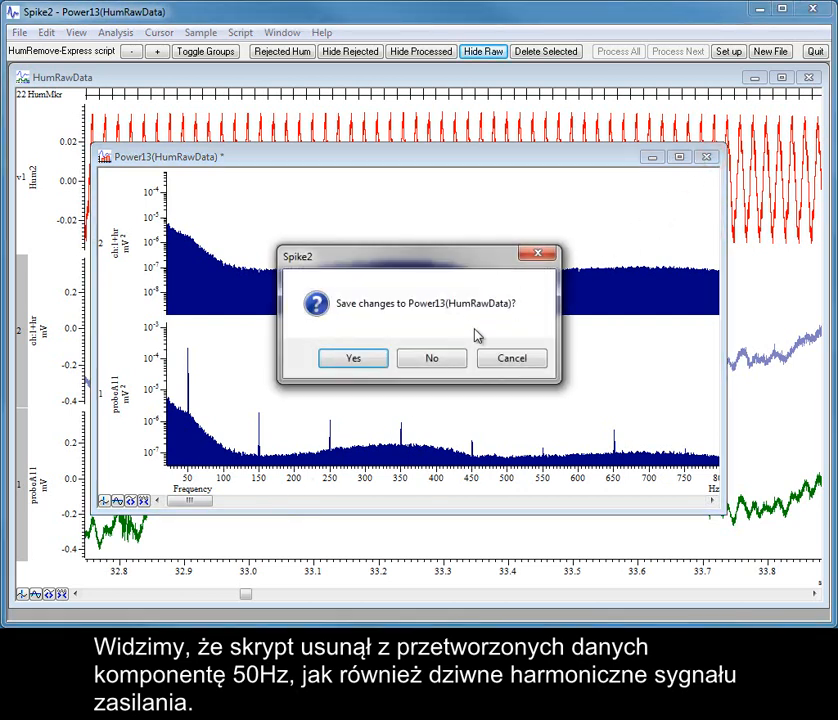
{"action": "left_click", "coordinate": [443, 357]}
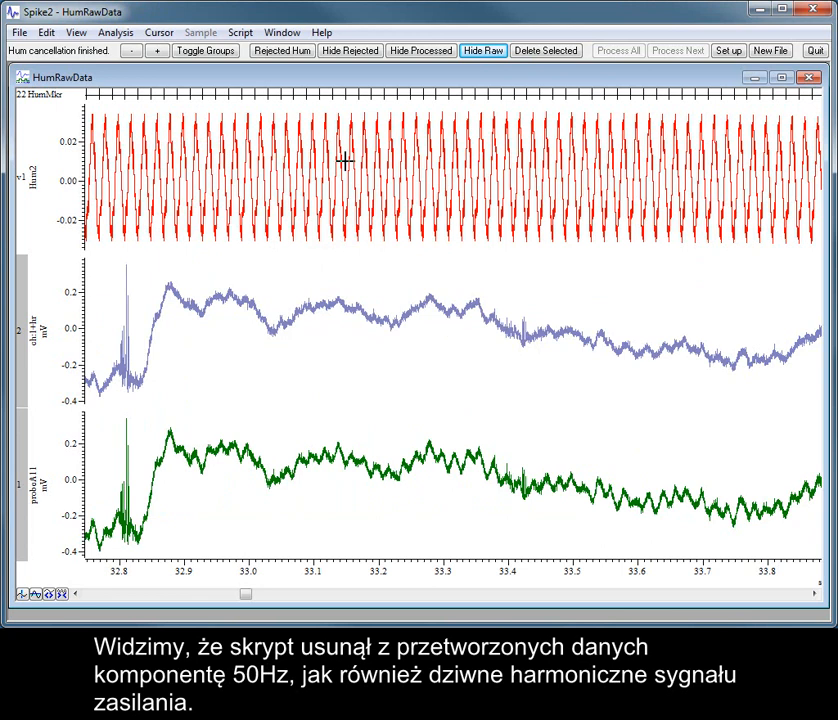
Overlay the raw and processed channels with Toggle Groups, increase their offset once, and reduce it until the traces nearly coincide
{"action": "left_click", "coordinate": [203, 52]}
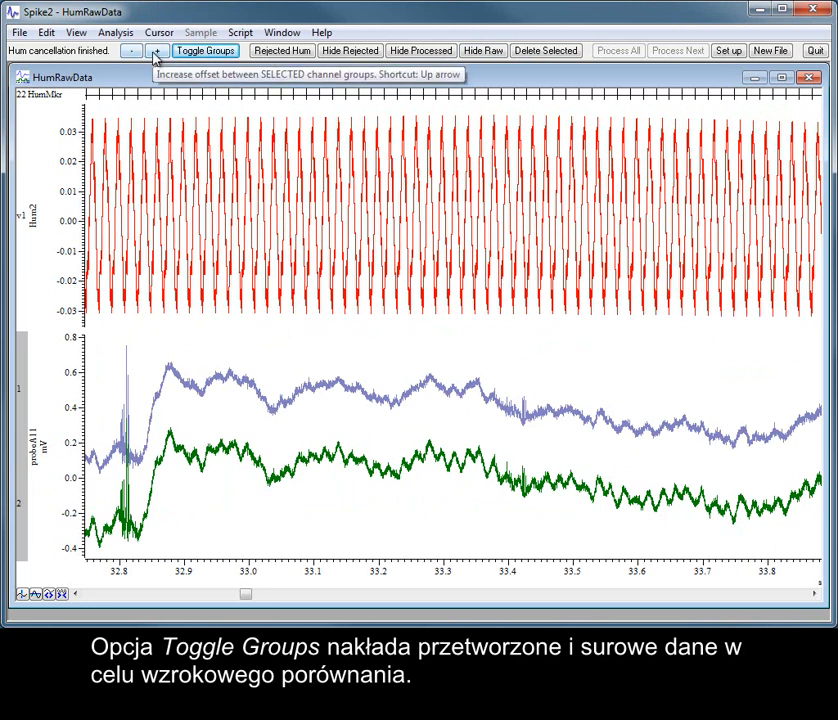
{"action": "left_click", "coordinate": [156, 51]}
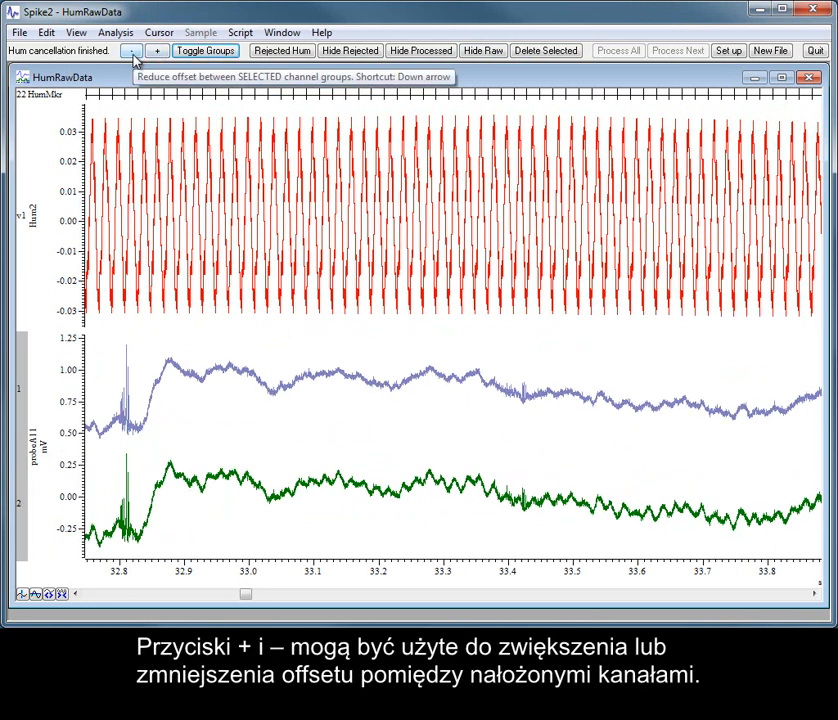
{"action": "left_click", "coordinate": [133, 55]}
{"action": "left_click", "coordinate": [133, 54]}
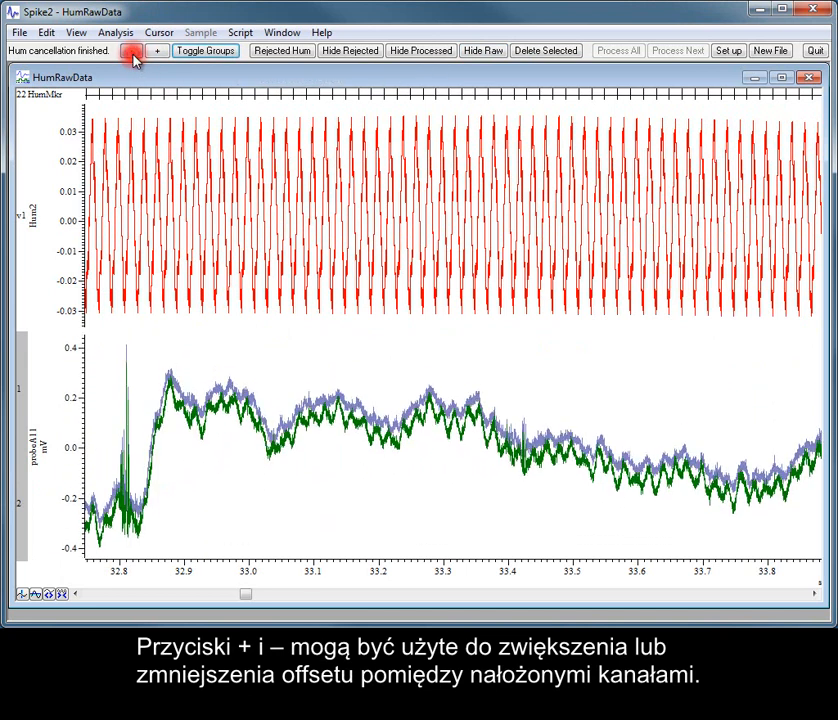
{"action": "left_click", "coordinate": [133, 54]}
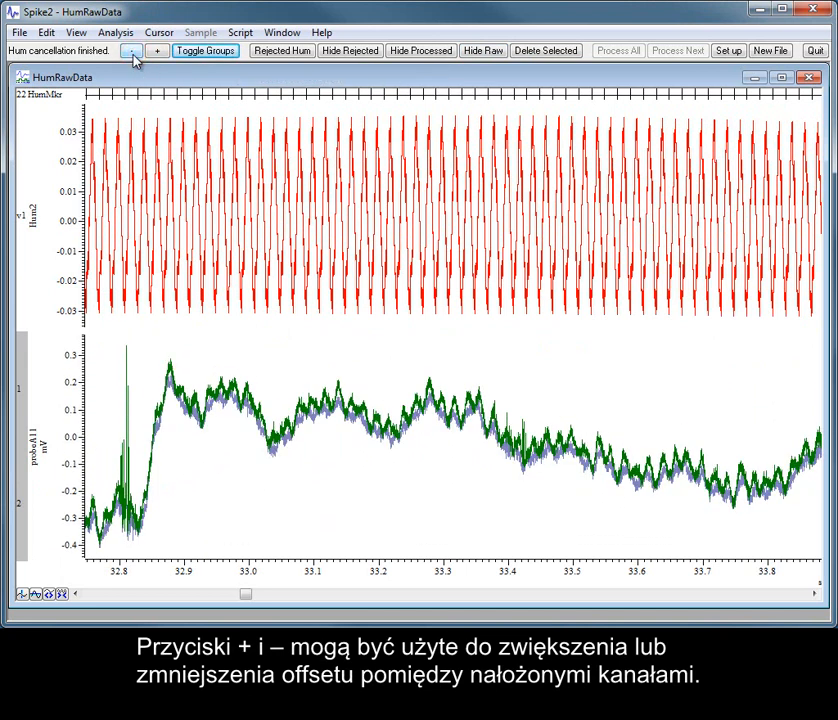